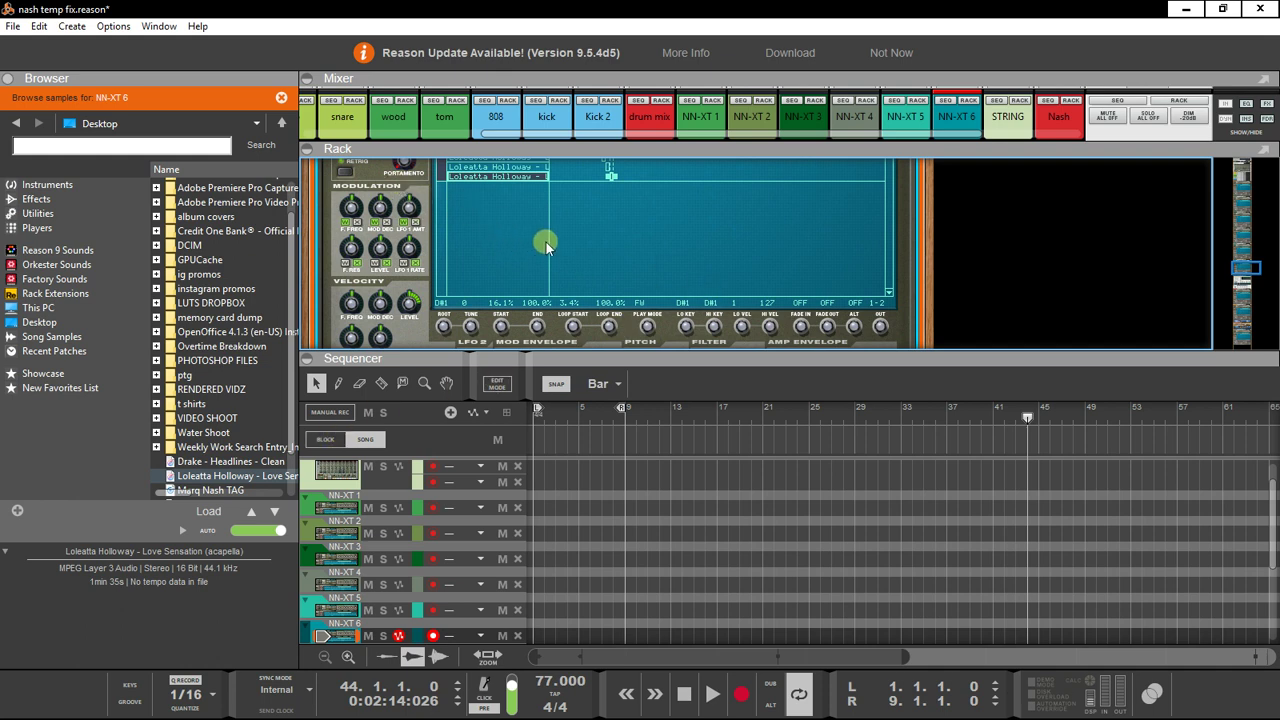
Step: Click through the four acapella zones of the existing sampler to review them
scroll(546, 242, "up", 2)
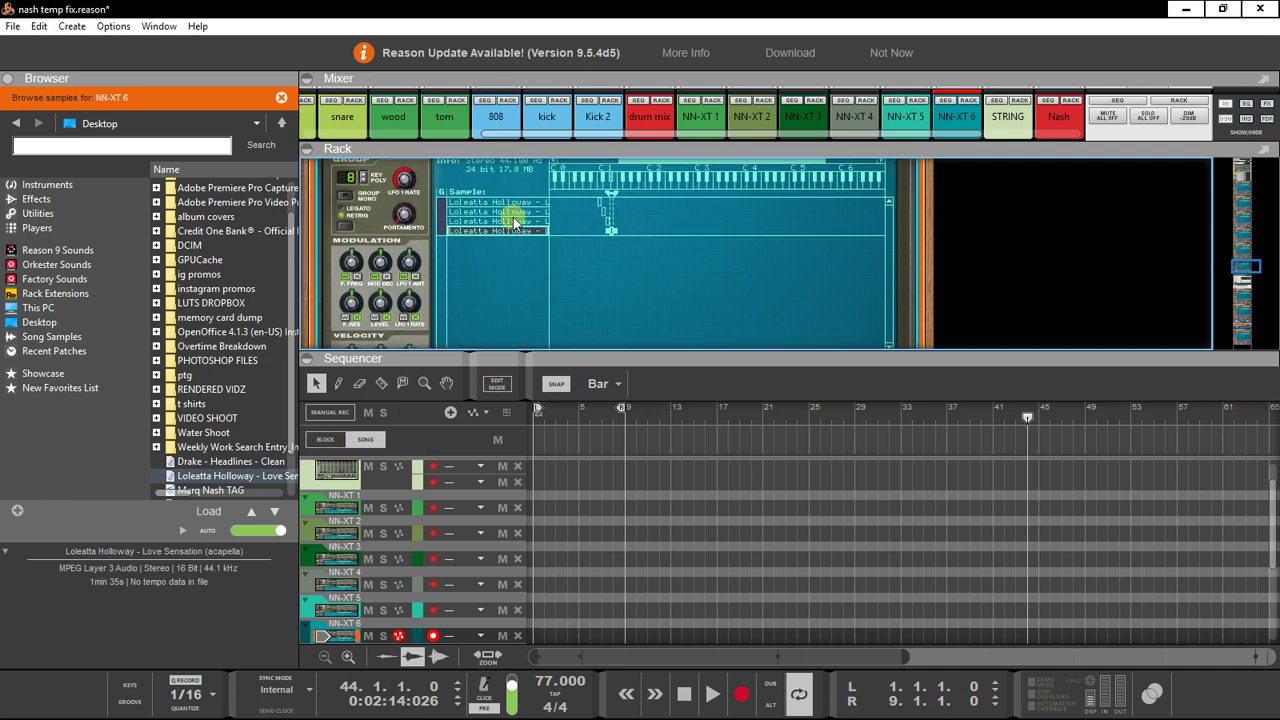
left_click(516, 203)
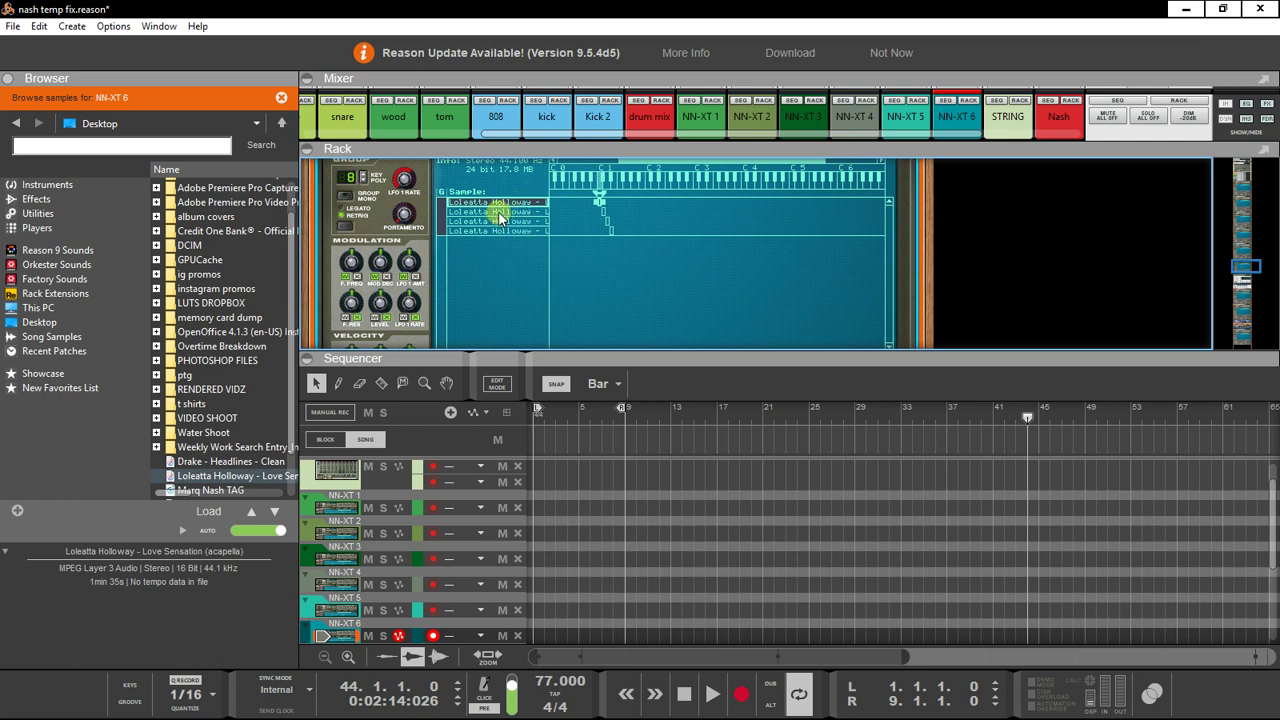
left_click(499, 212)
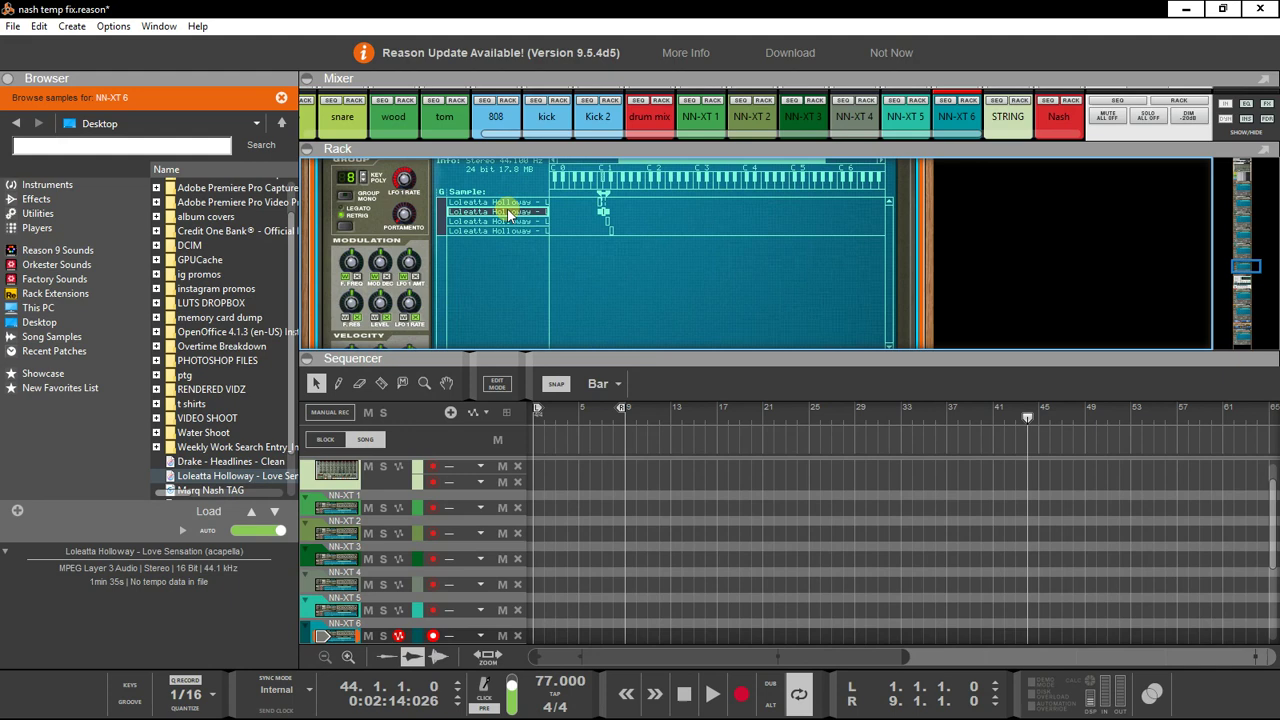
left_click(515, 204)
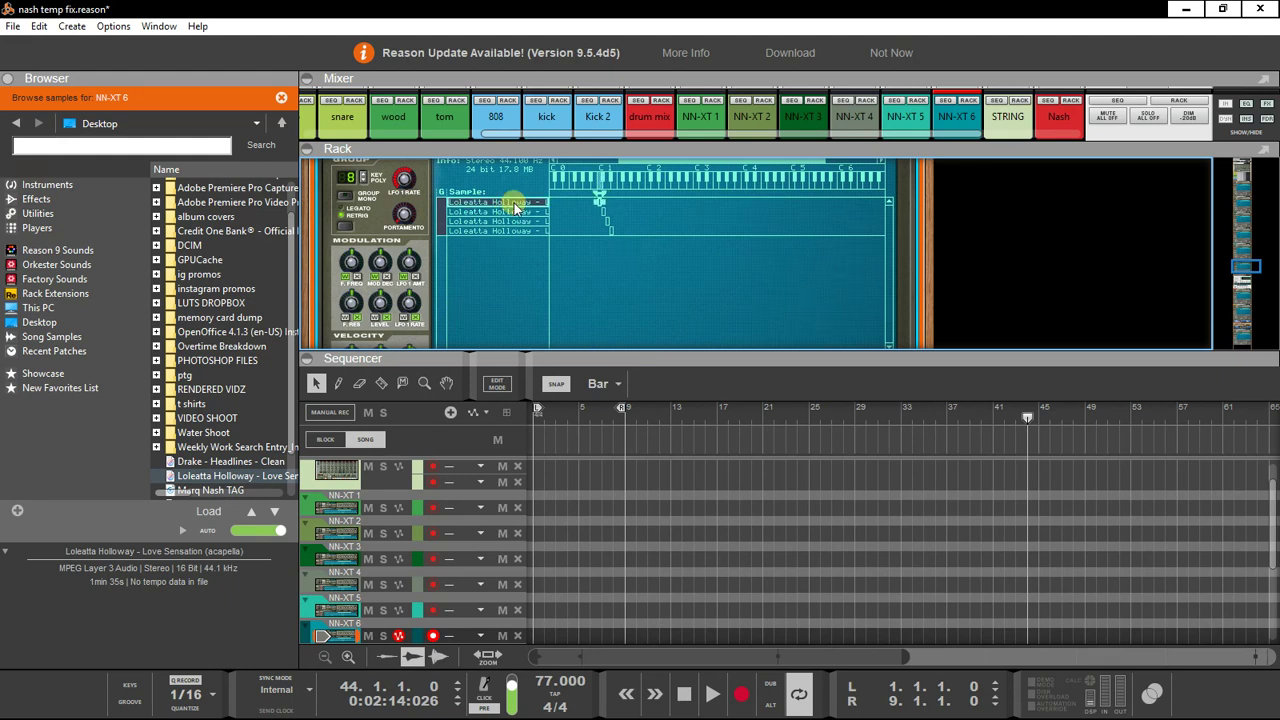
left_click(505, 213)
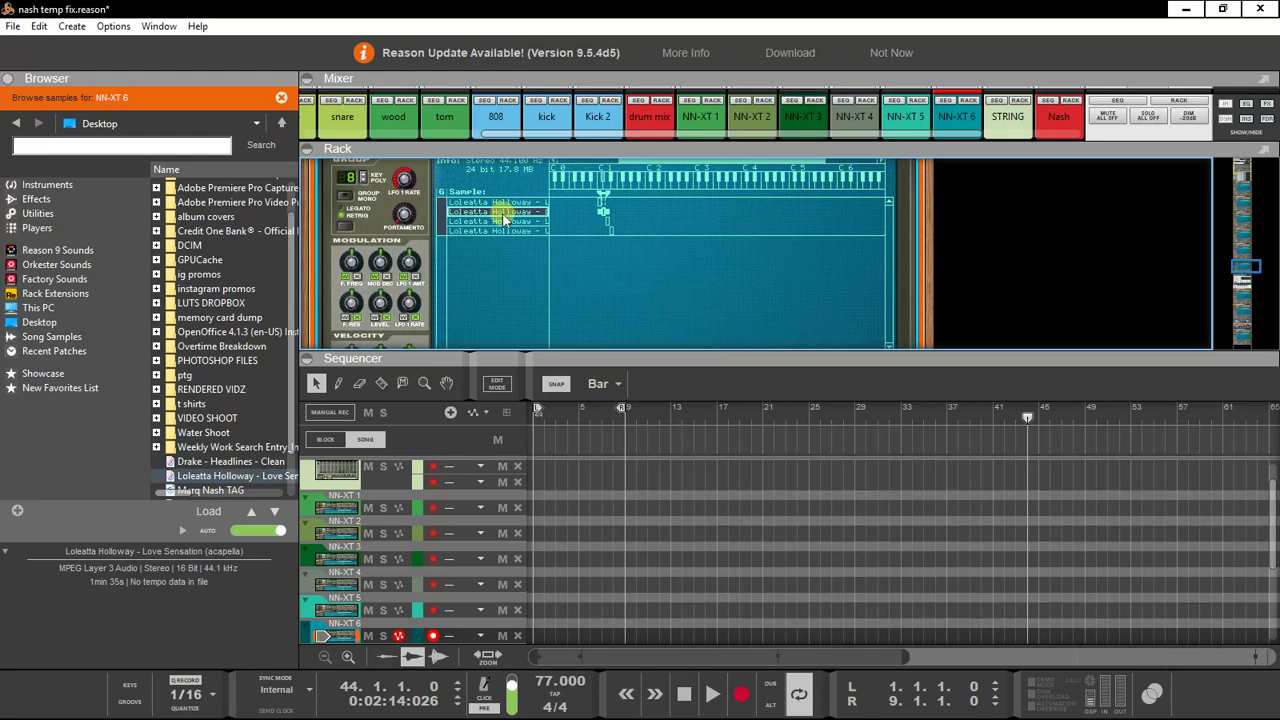
left_click(495, 222)
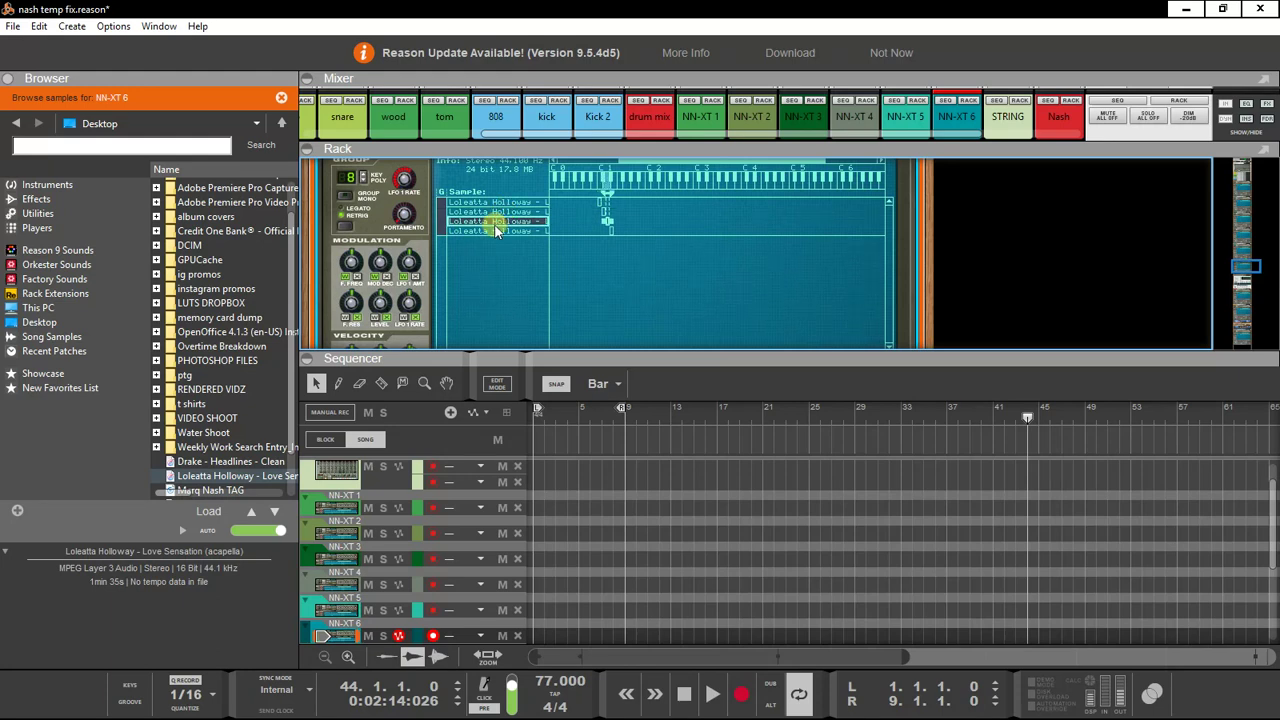
left_click(487, 231)
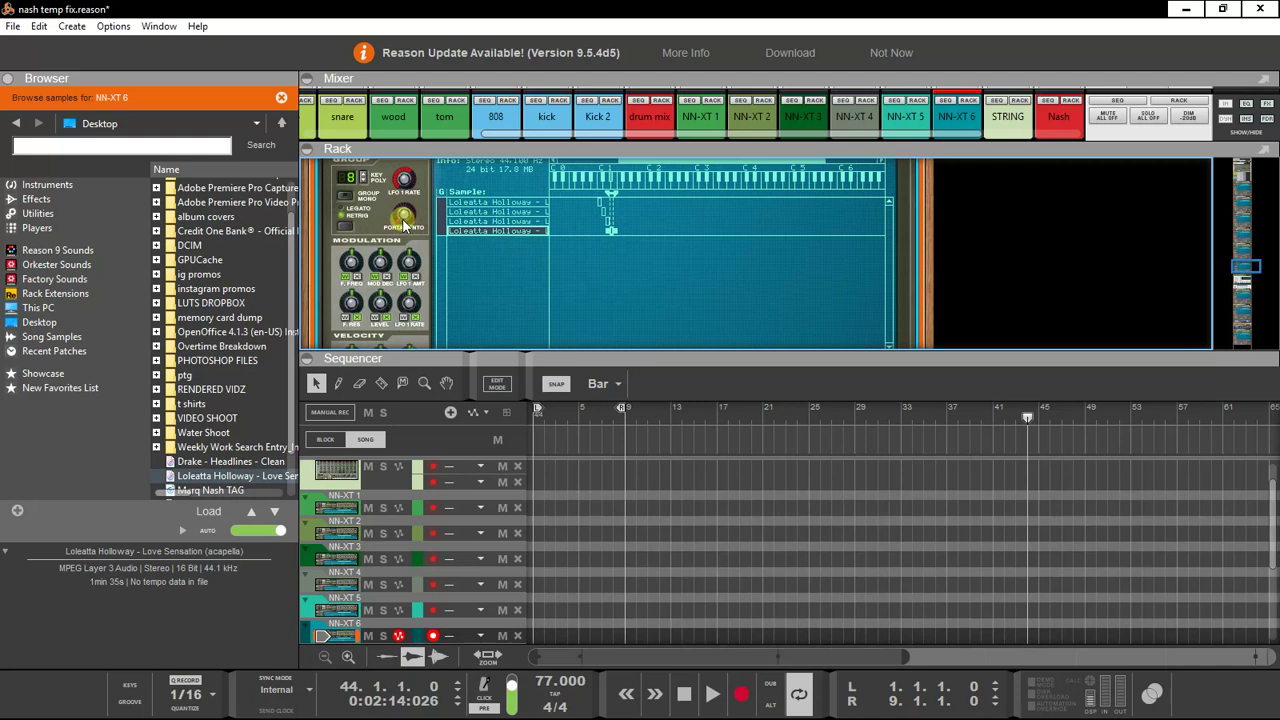
Step: Add an NN-XT Advanced Sampler via Create > Instruments and expand its Remote Editor
left_click(67, 27)
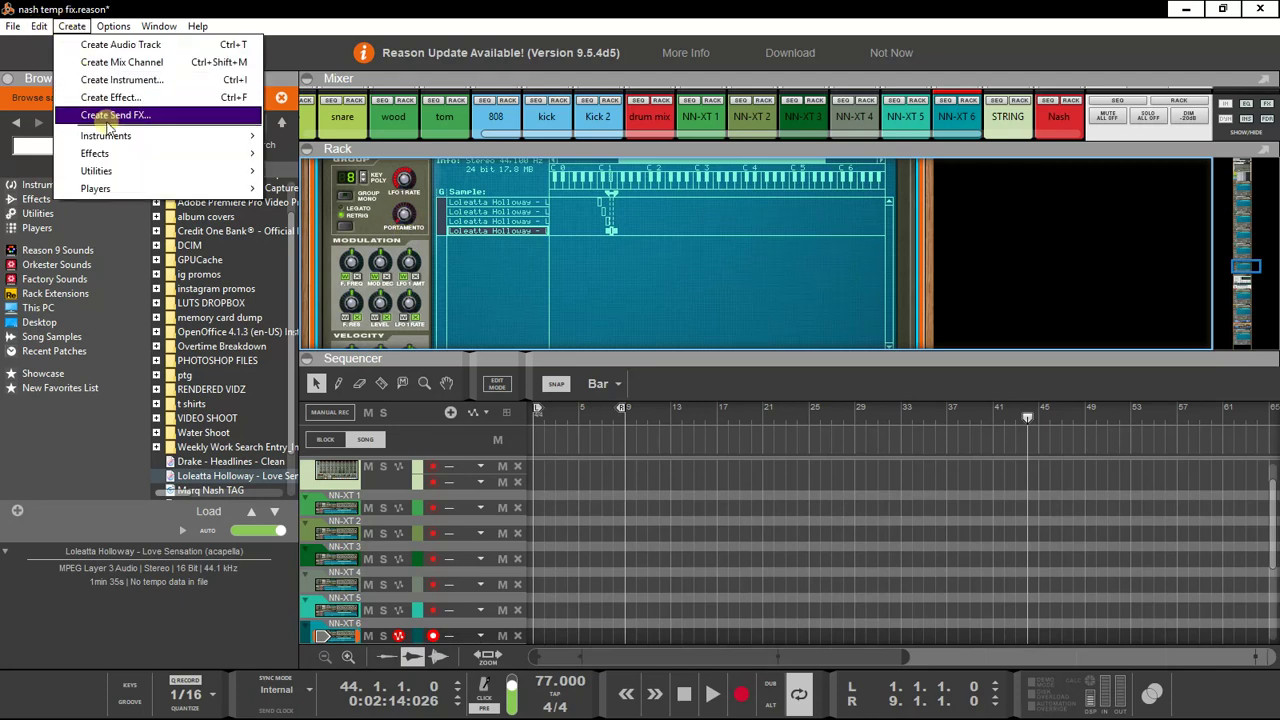
mouse_move(106, 158)
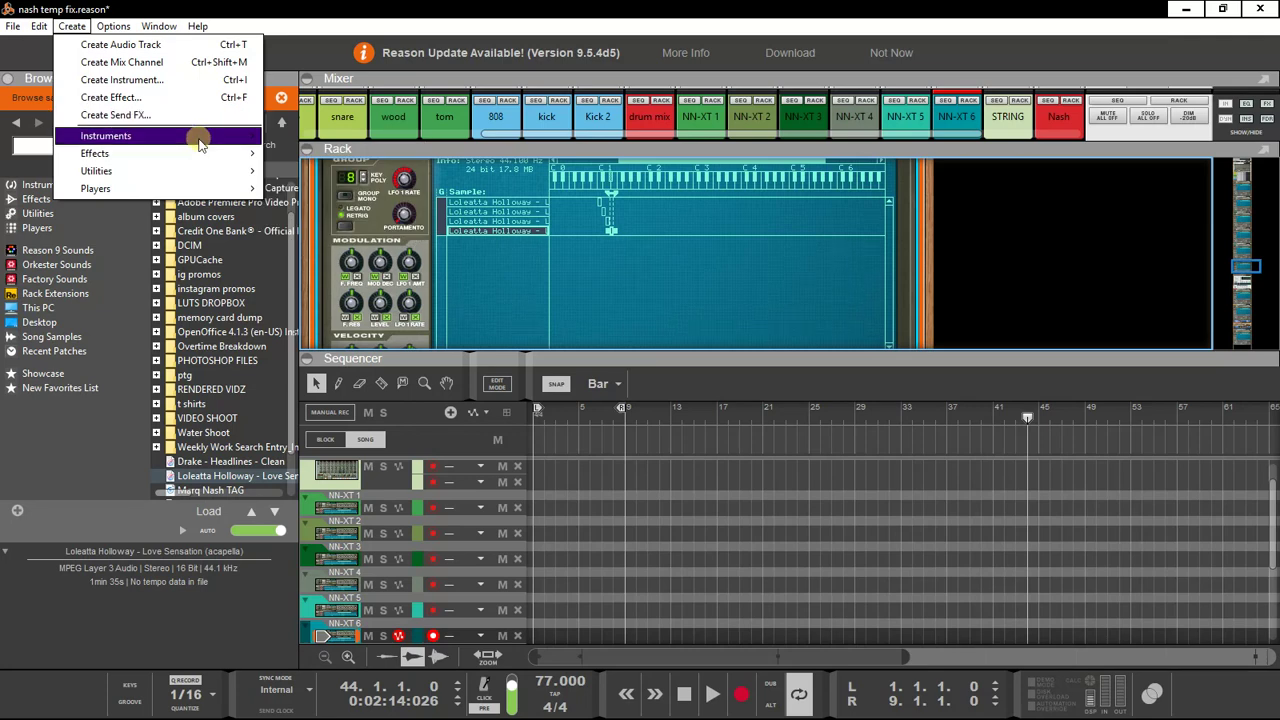
mouse_move(200, 136)
left_click(357, 262)
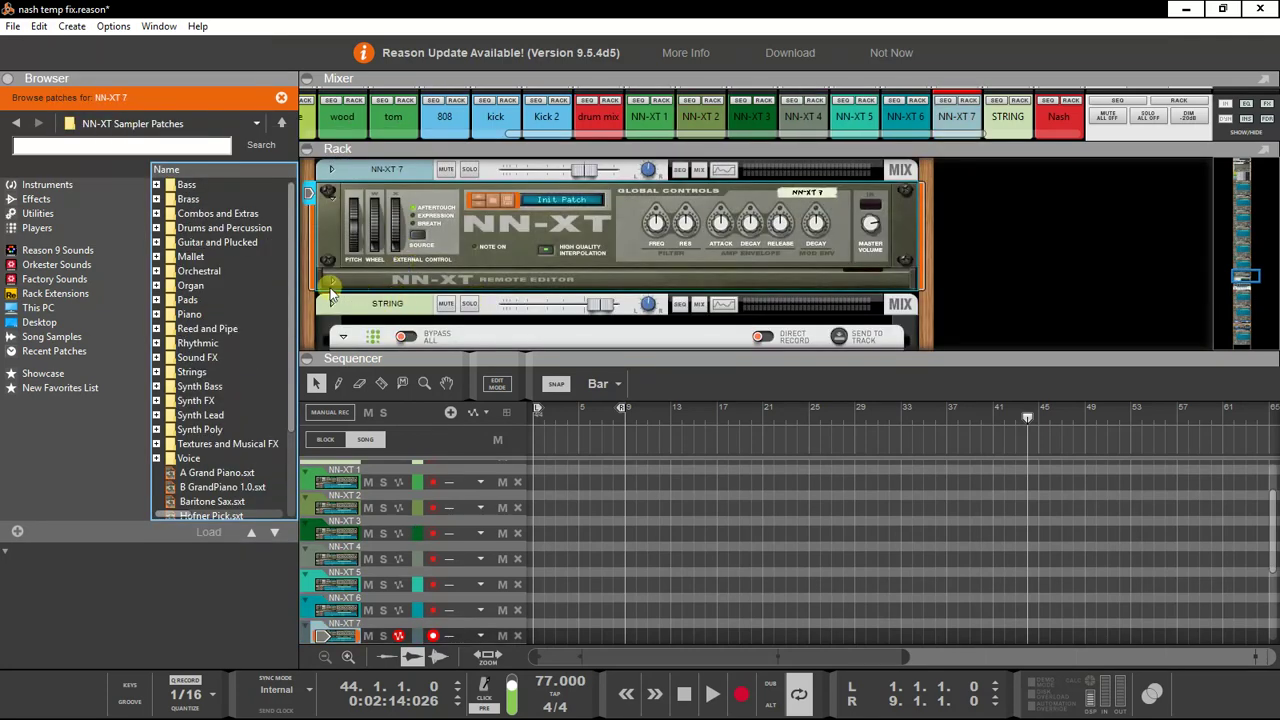
left_click(331, 283)
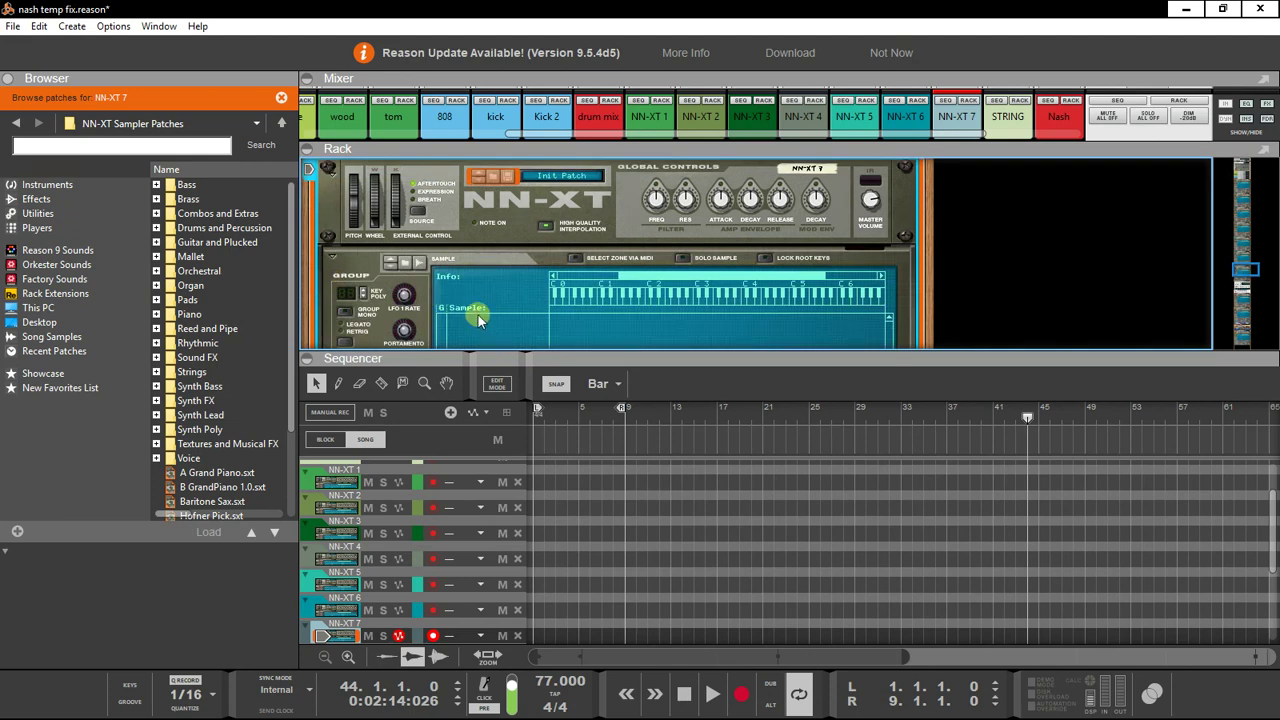
left_click(39, 26)
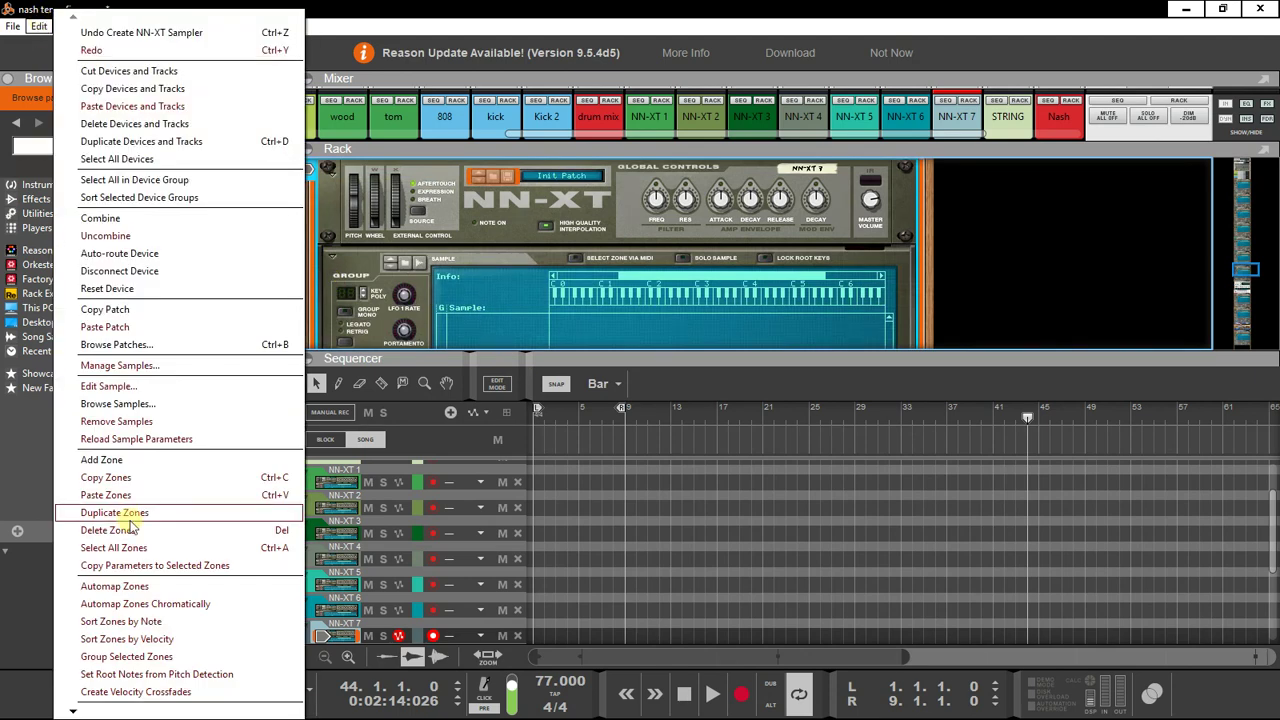
mouse_move(76, 705)
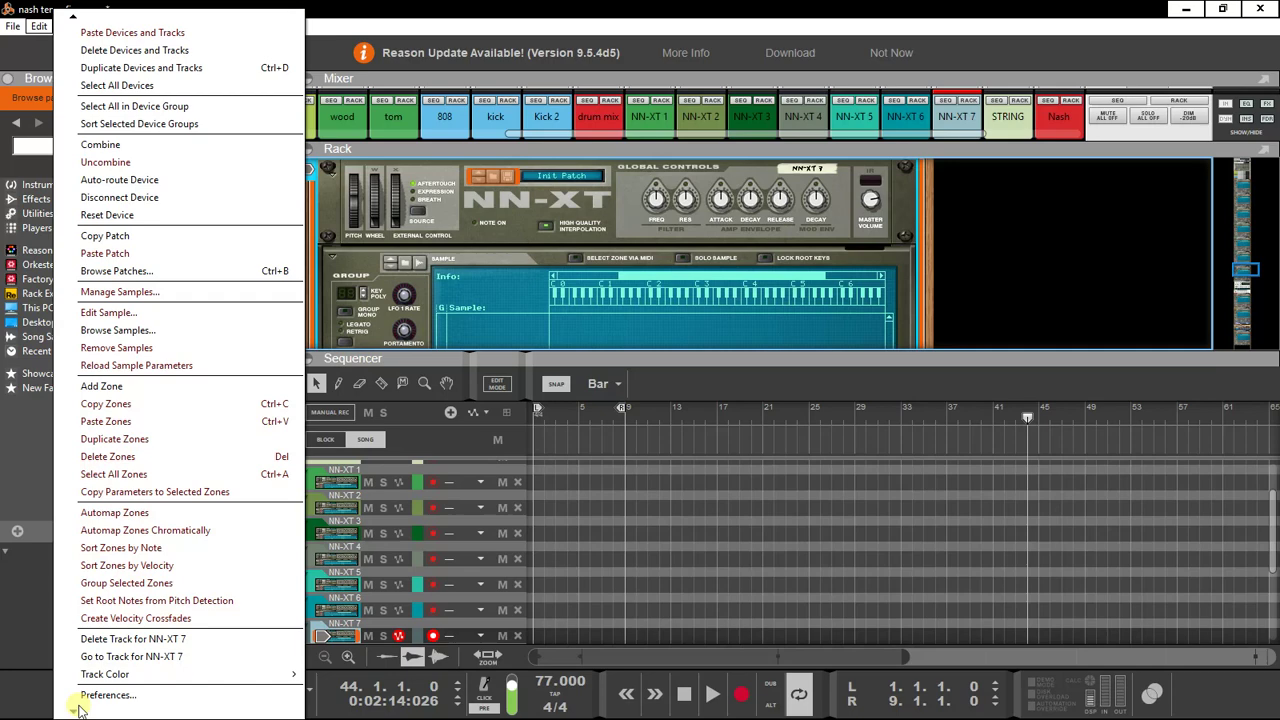
left_click(105, 695)
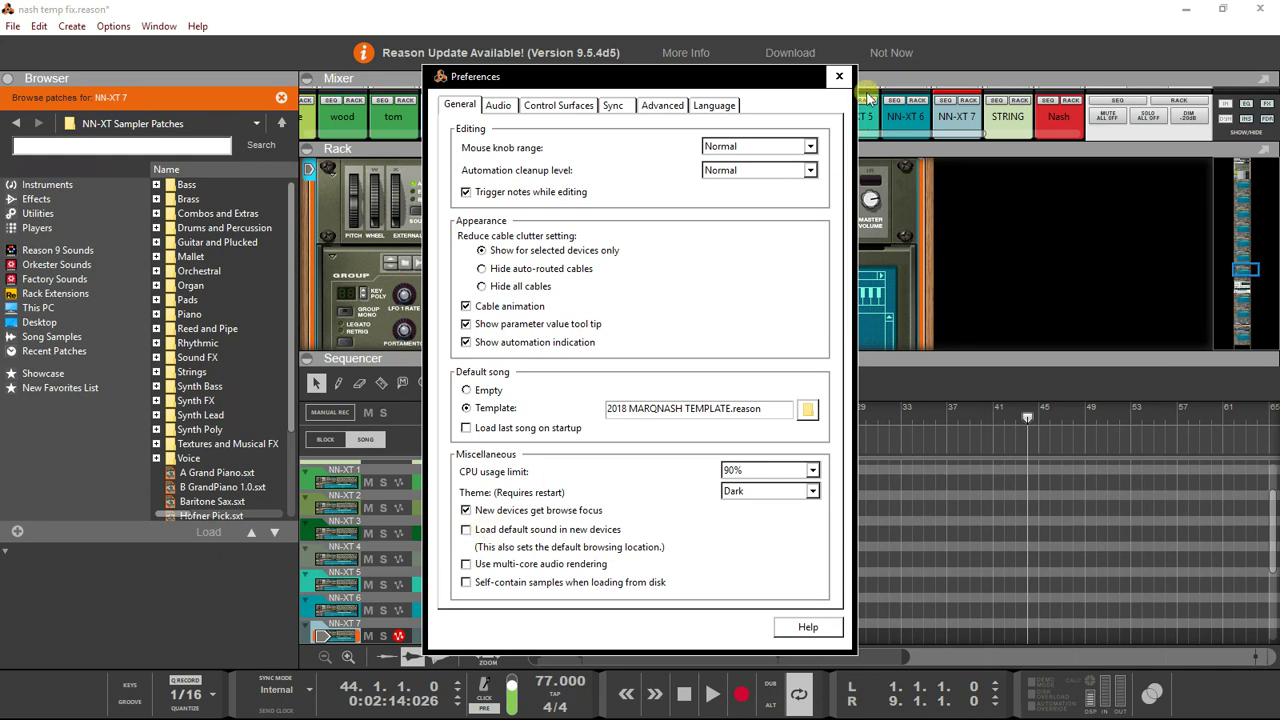
left_click(838, 76)
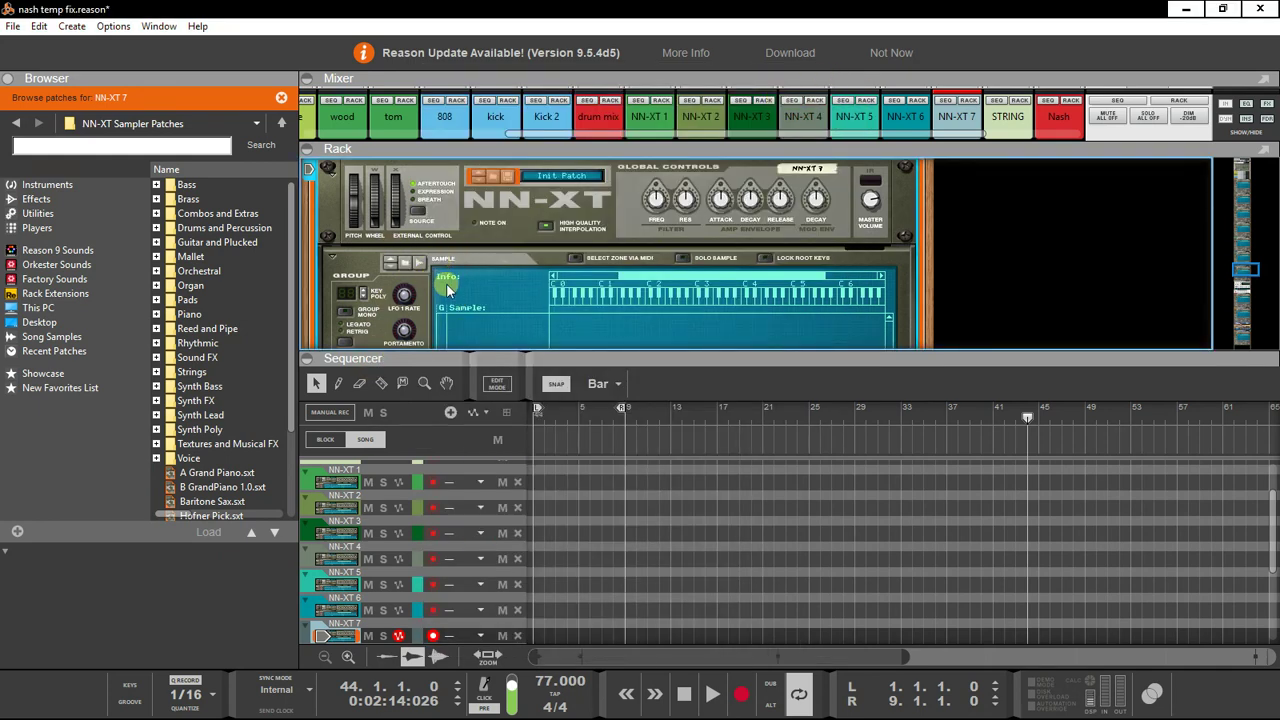
right_click(447, 283)
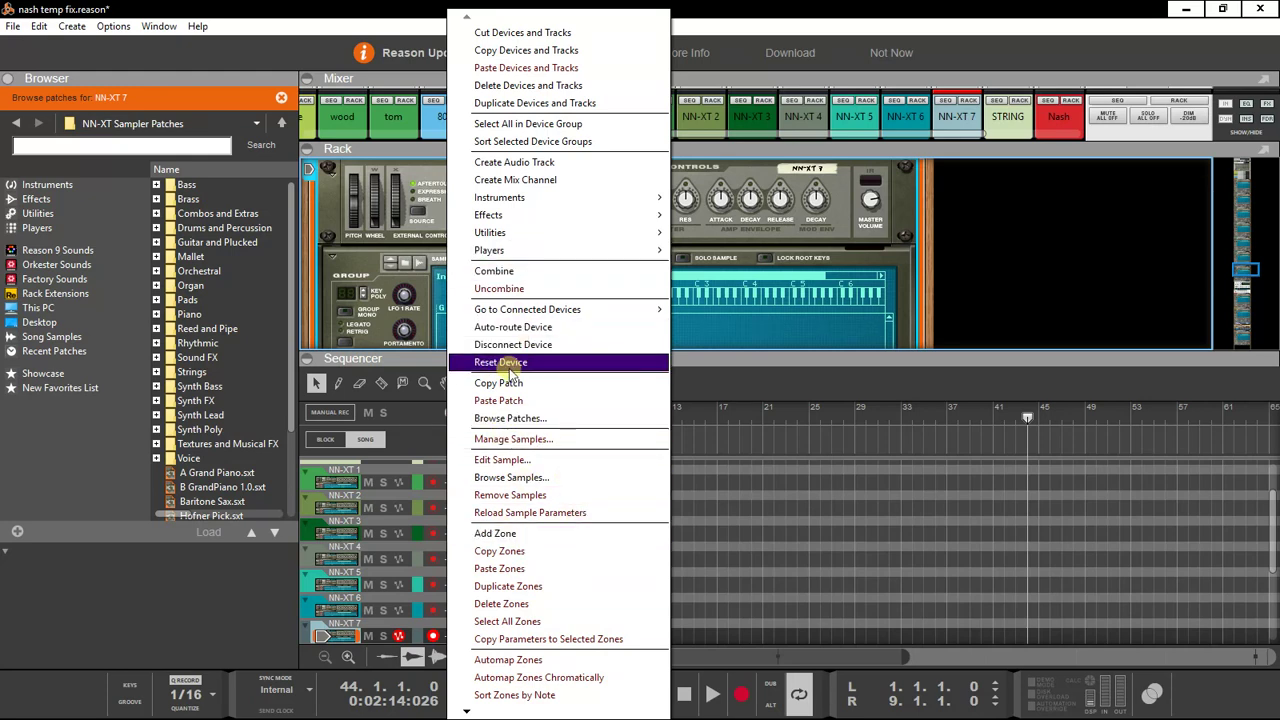
left_click(748, 338)
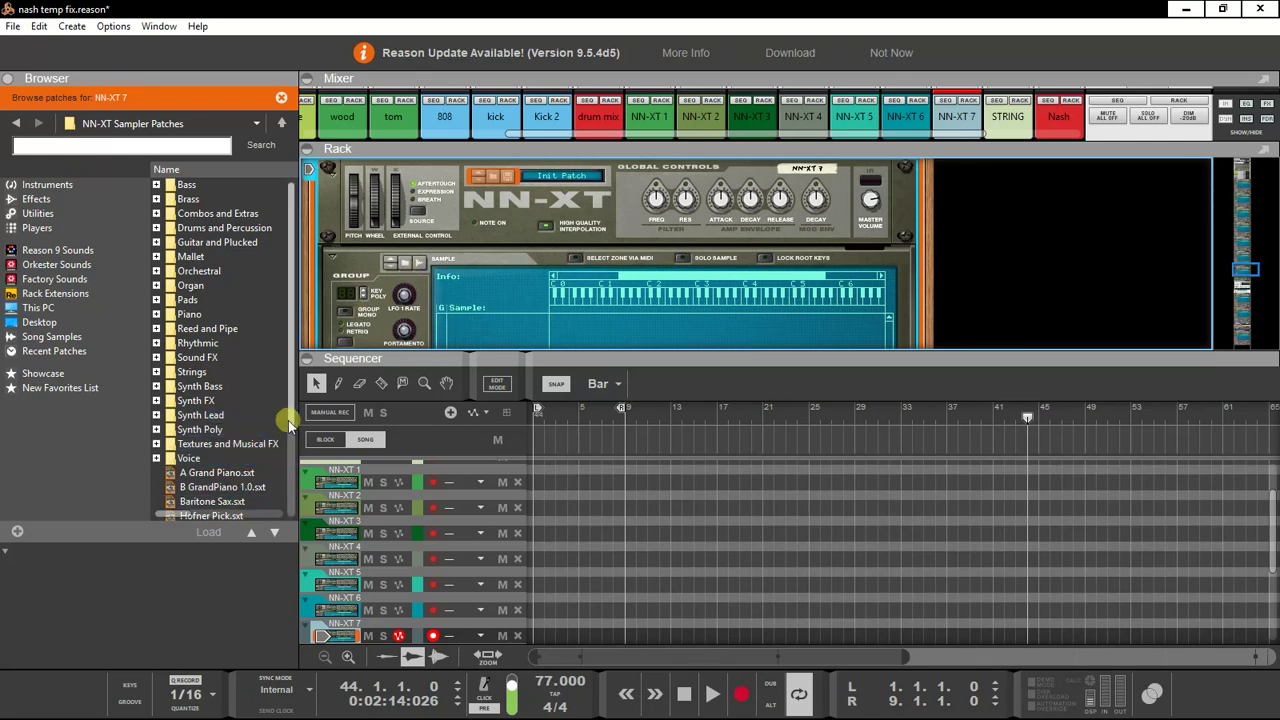
Step: Browse samples for NN-XT 7 and drag the Love Sensation acapella onto its sample area
left_click_drag(288, 424, 266, 514)
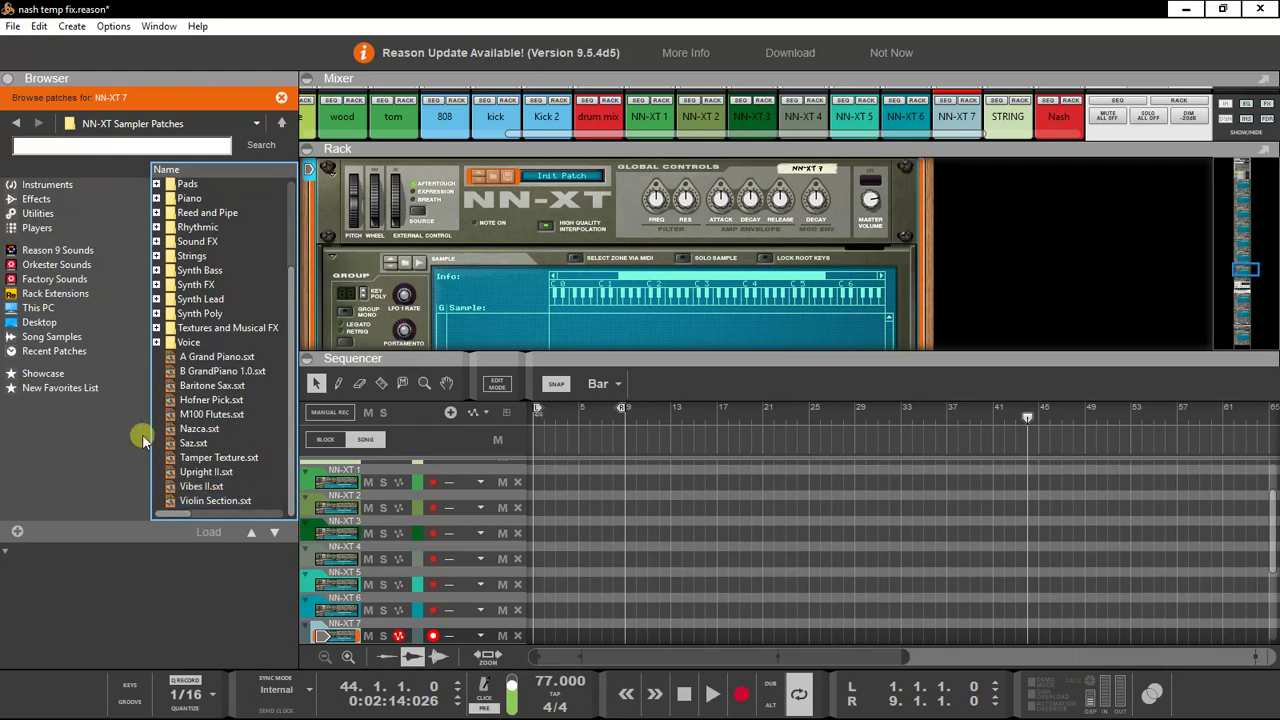
left_click(405, 266)
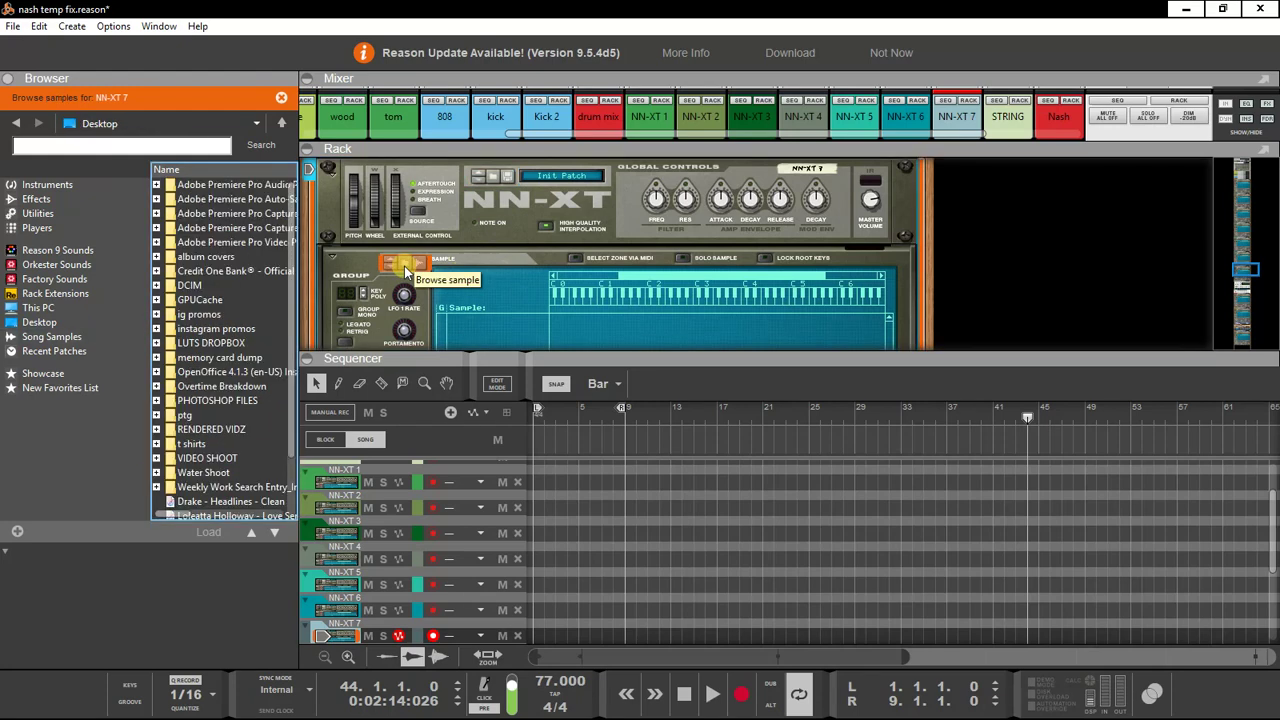
scroll(284, 450, "down", 2)
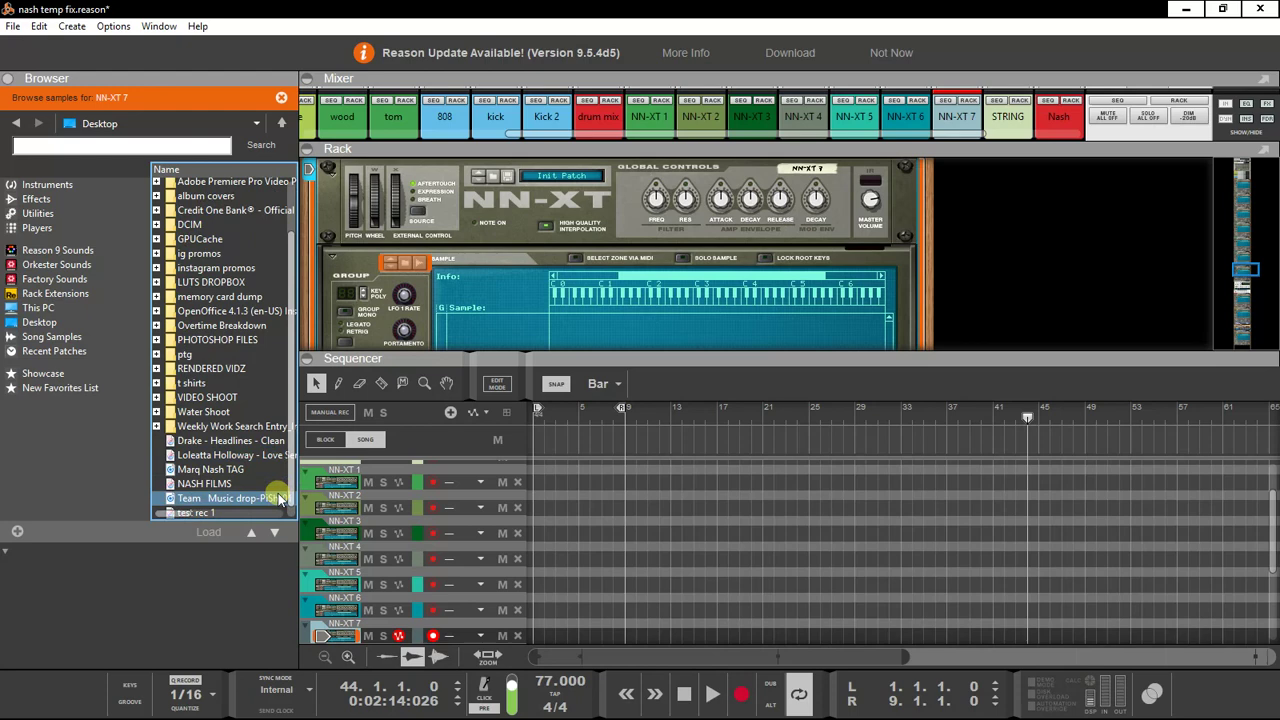
left_click_drag(235, 456, 480, 318)
Step: Nudge the acapella's start marker slightly later in the sample editor and save the sample
right_click(480, 318)
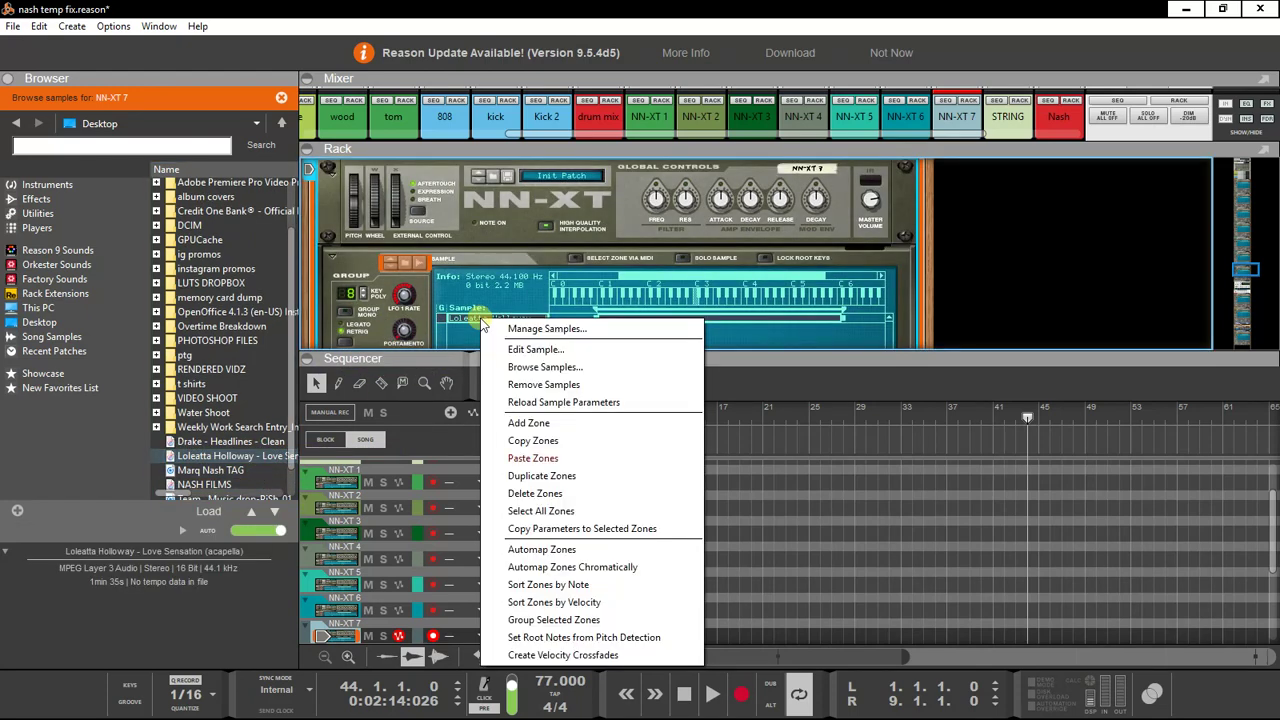
key("Escape")
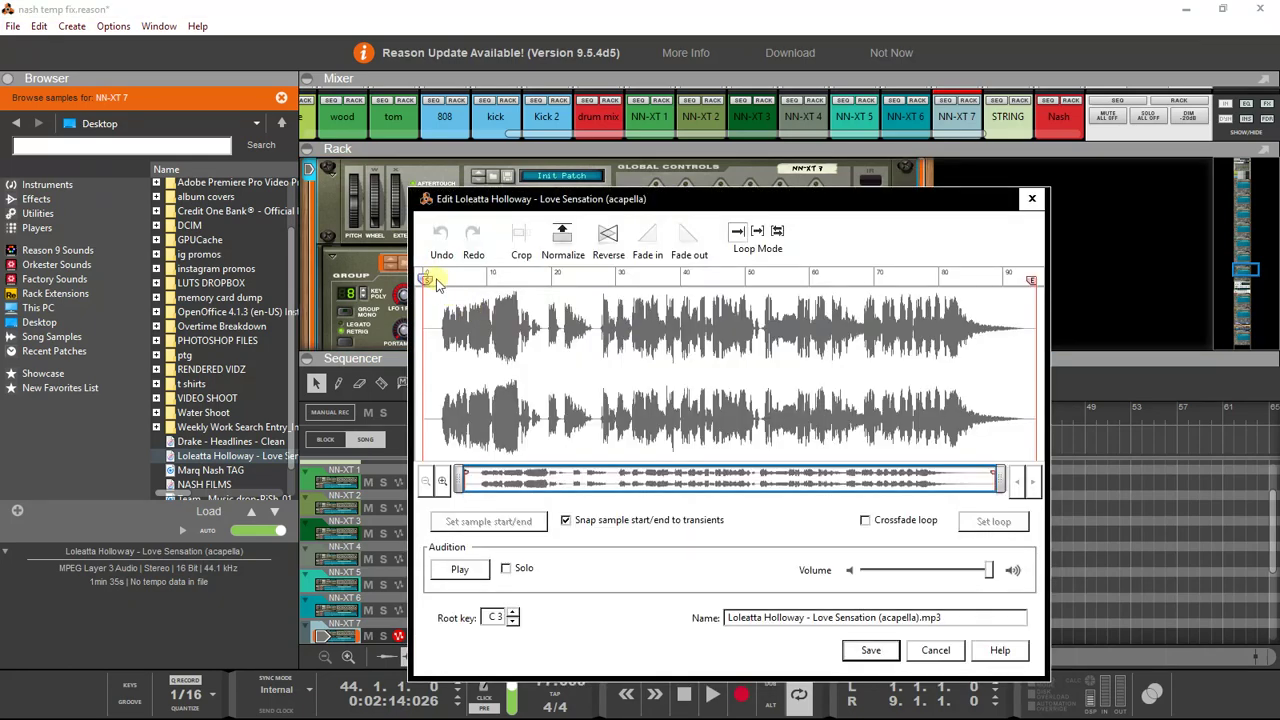
left_click_drag(436, 282, 447, 284)
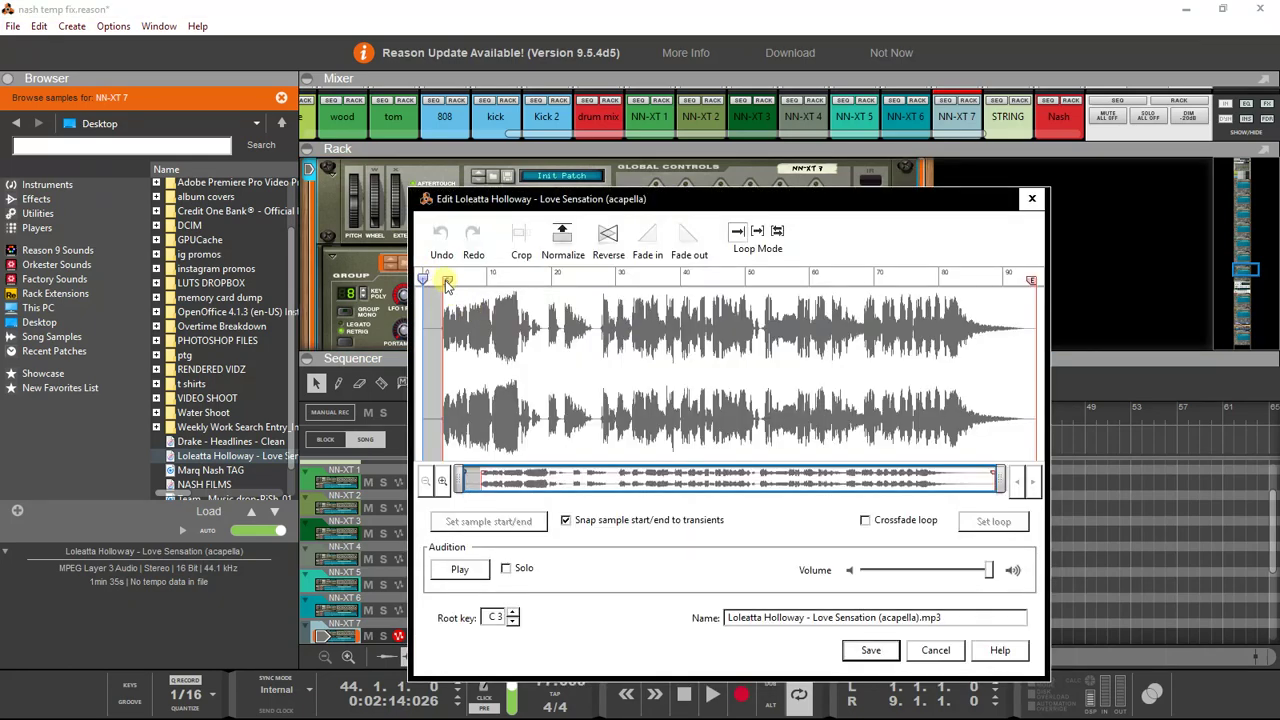
left_click(871, 651)
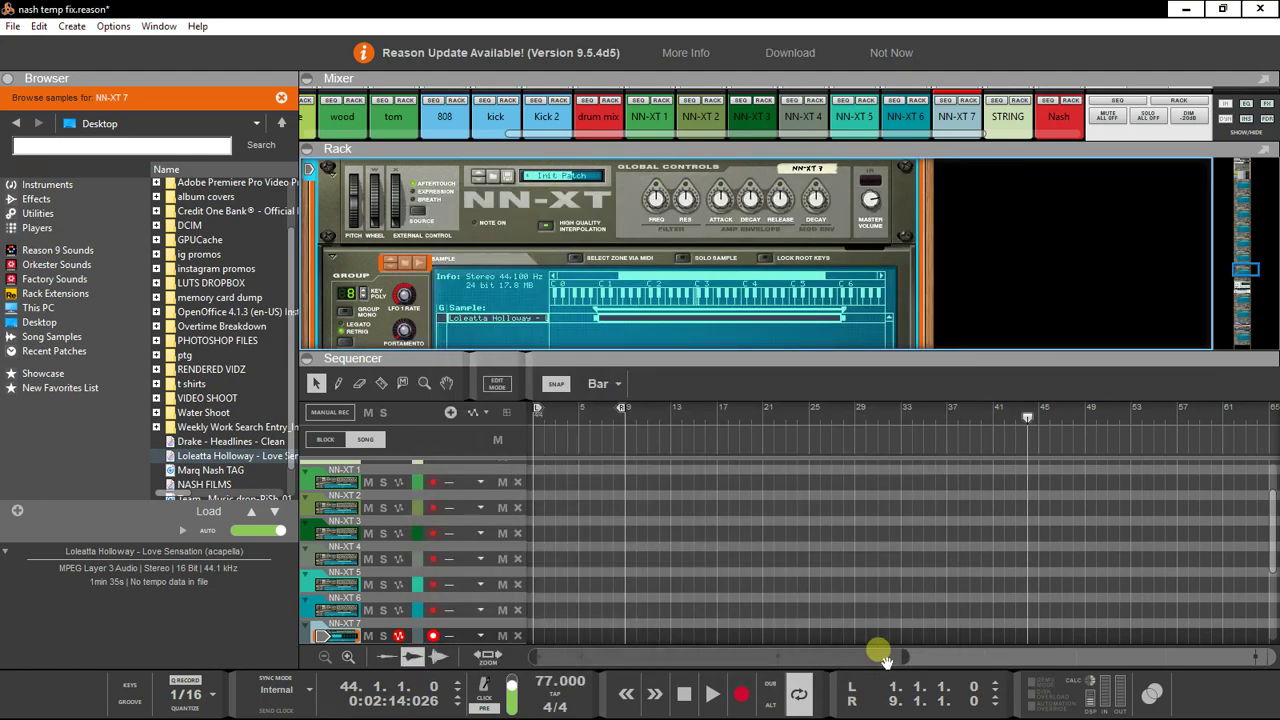
Step: Select the acapella zone and paste a second copy of it into the key map
right_click(514, 320)
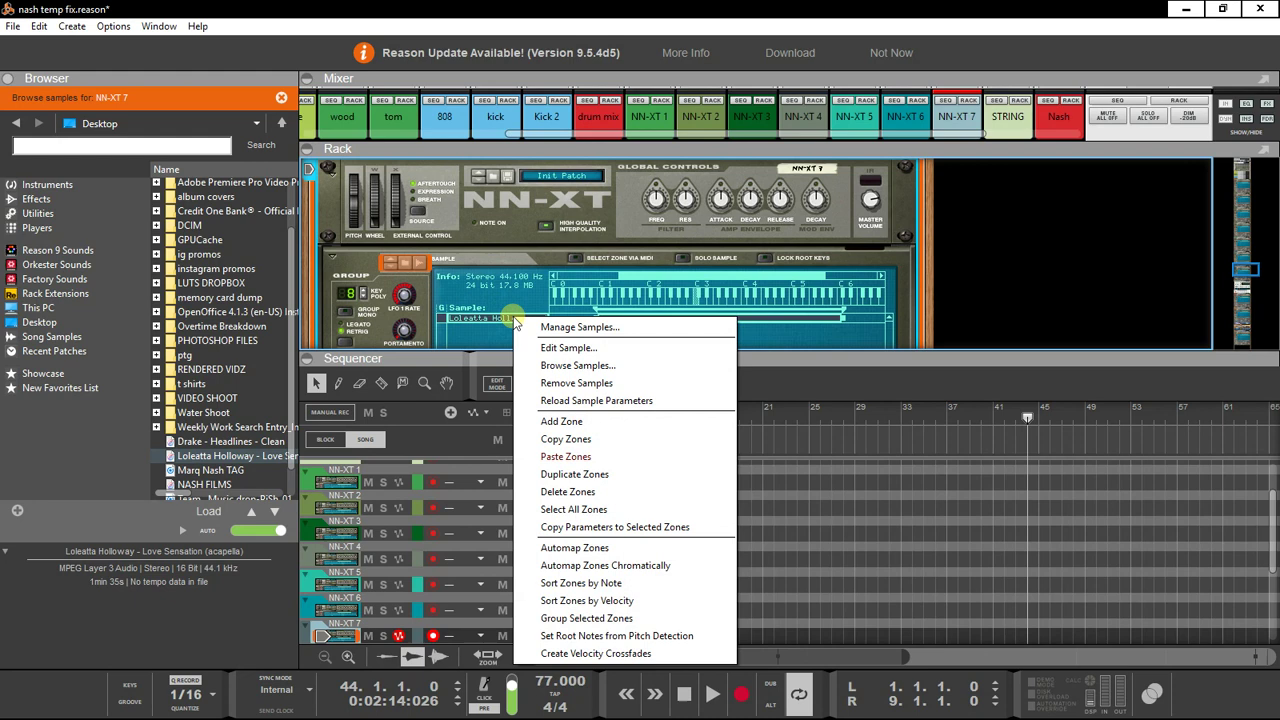
left_click(805, 335)
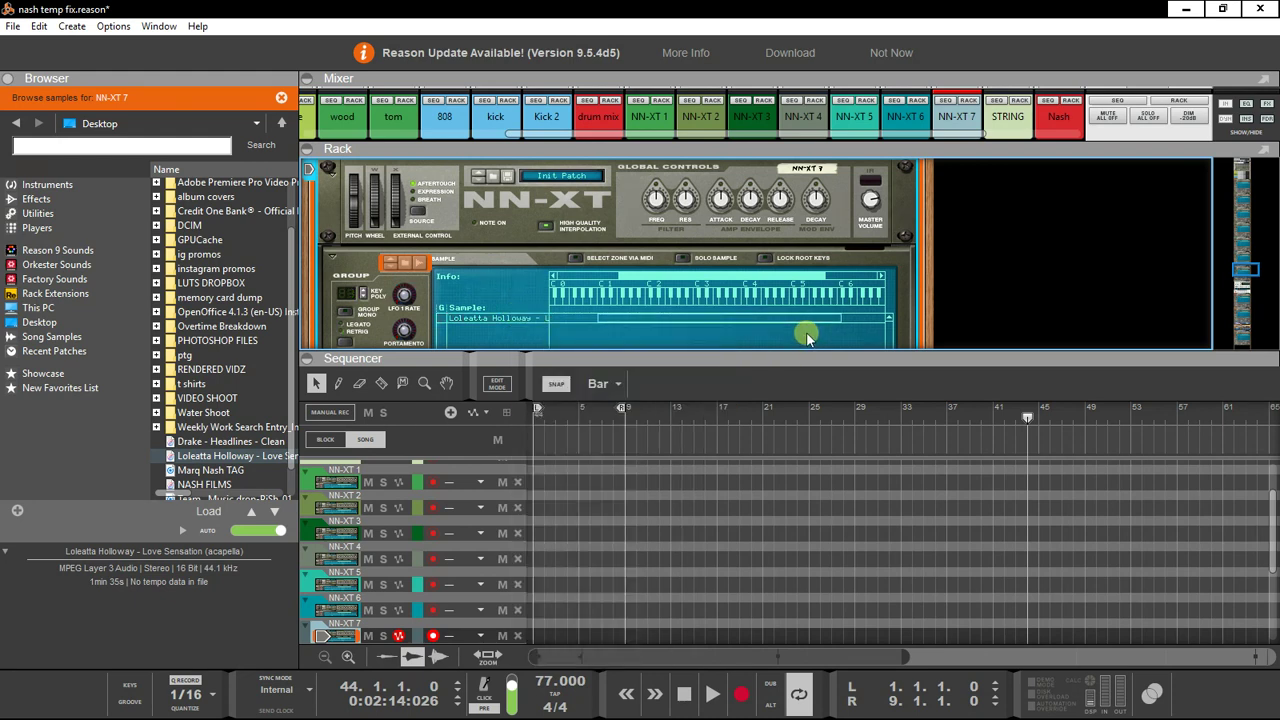
left_click(481, 318)
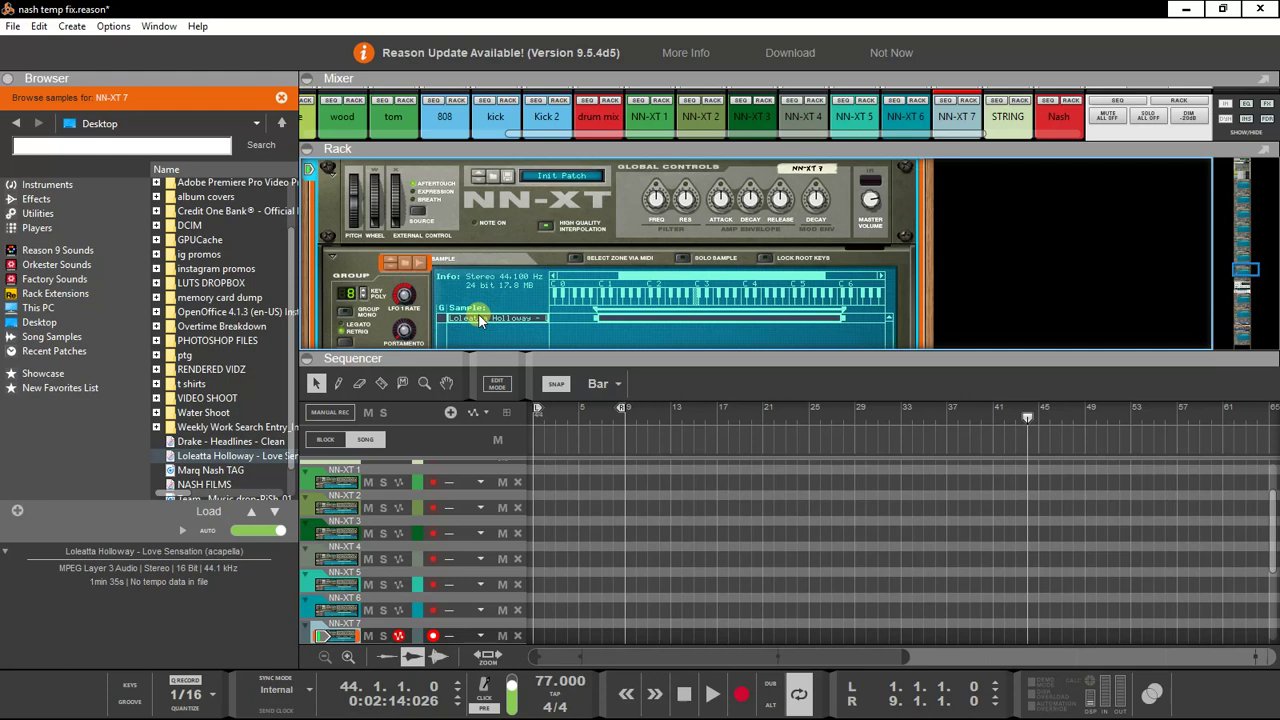
right_click(479, 315)
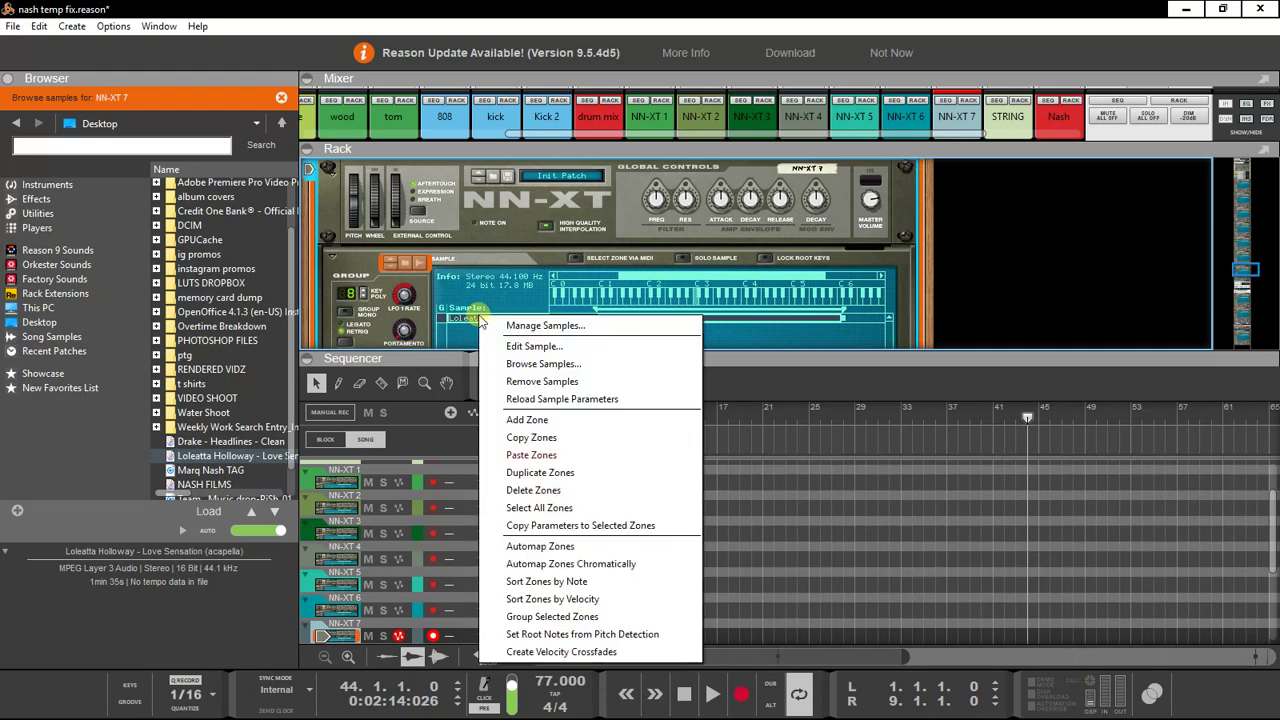
left_click(527, 455)
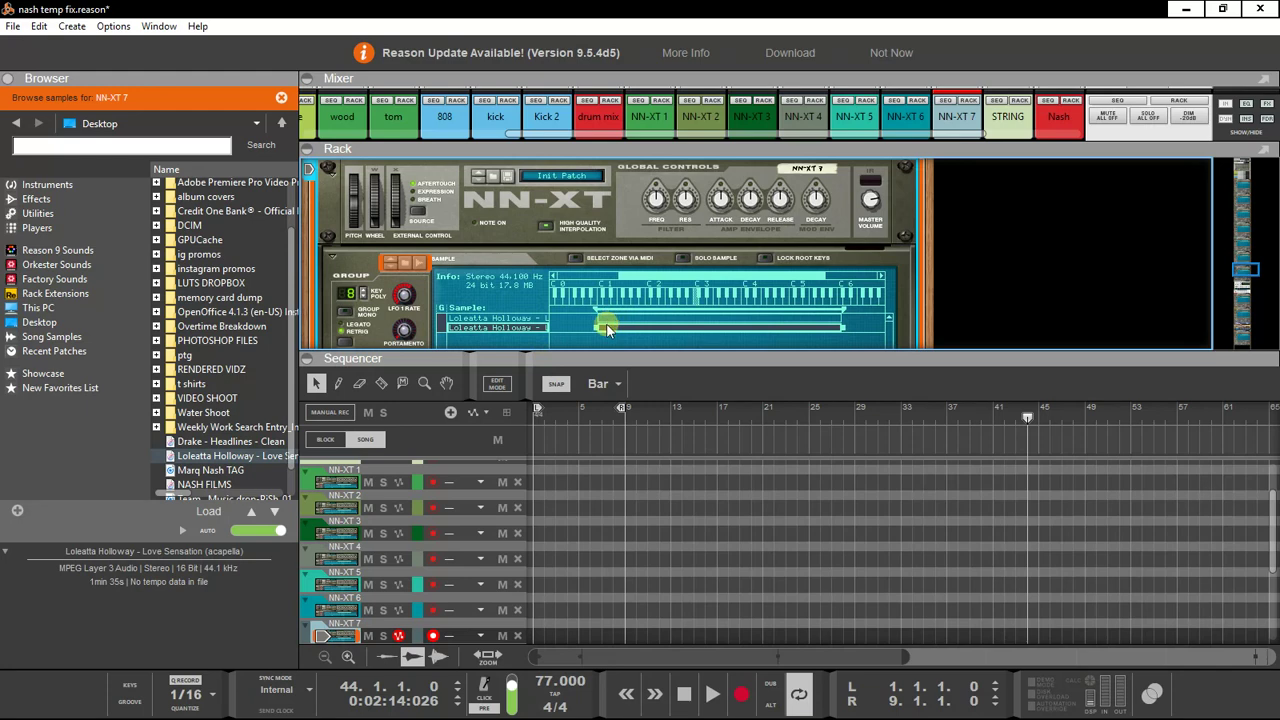
Step: Duplicate the two acapella zones to make four, then select the top zone
left_click(505, 319)
right_click(518, 319)
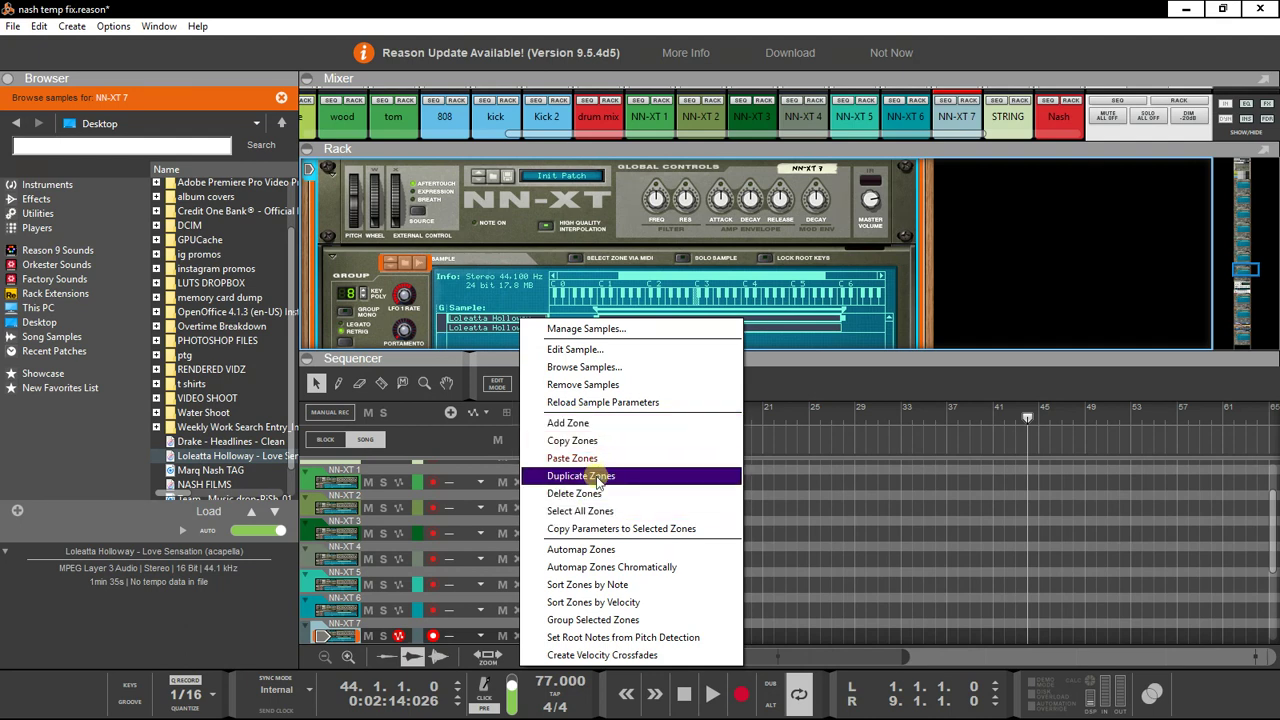
left_click(580, 476)
scroll(686, 292, "down", 2)
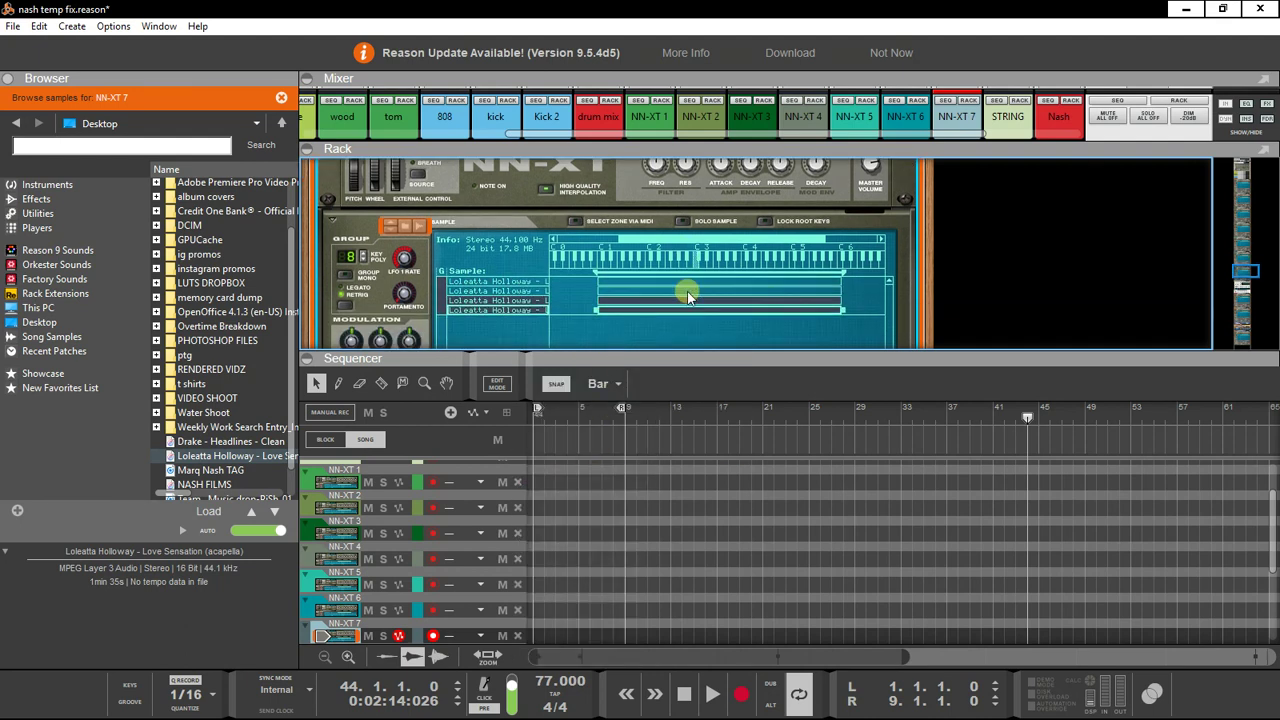
left_click(593, 283)
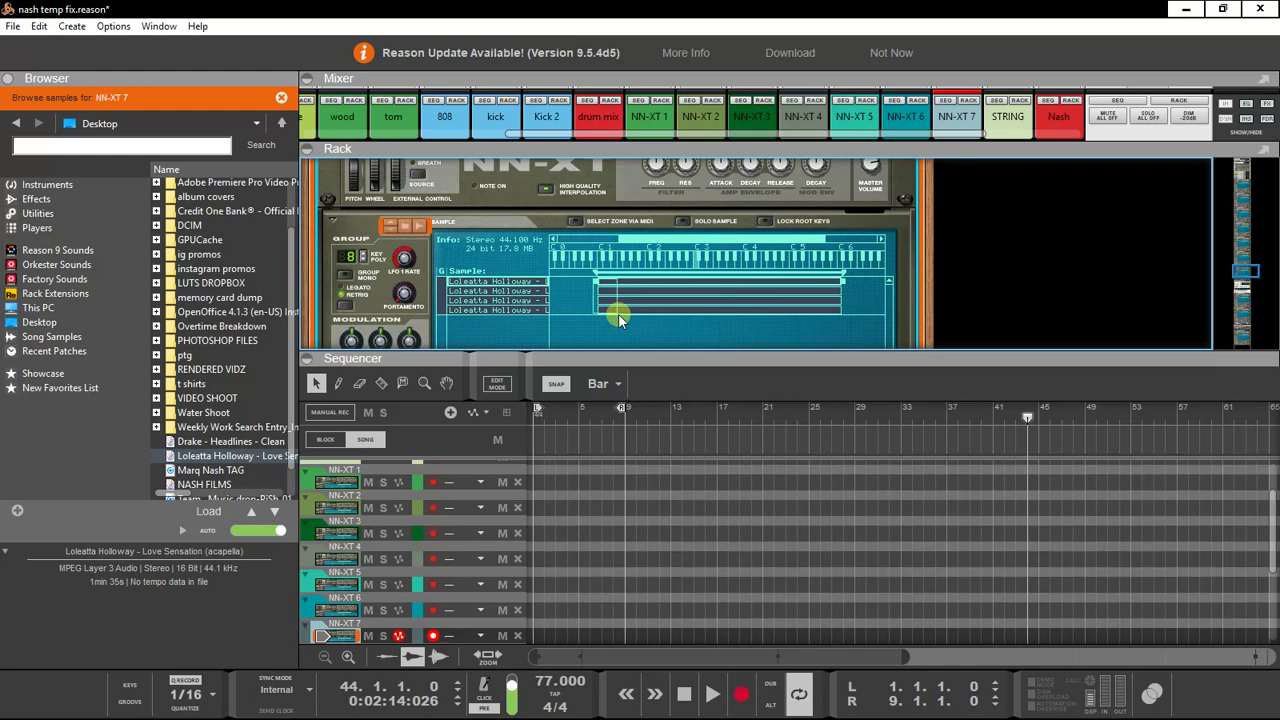
Step: Apply Automap Zones Chromatically to the four acapella zones
right_click(493, 309)
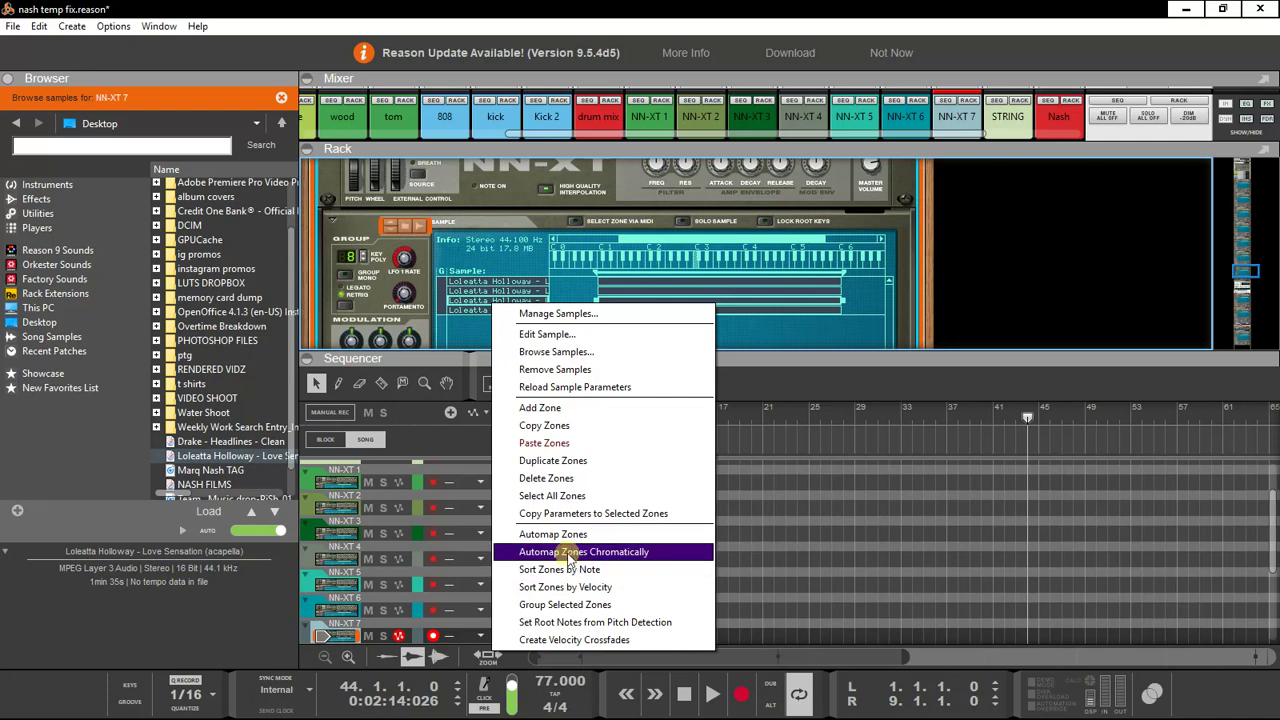
left_click(570, 552)
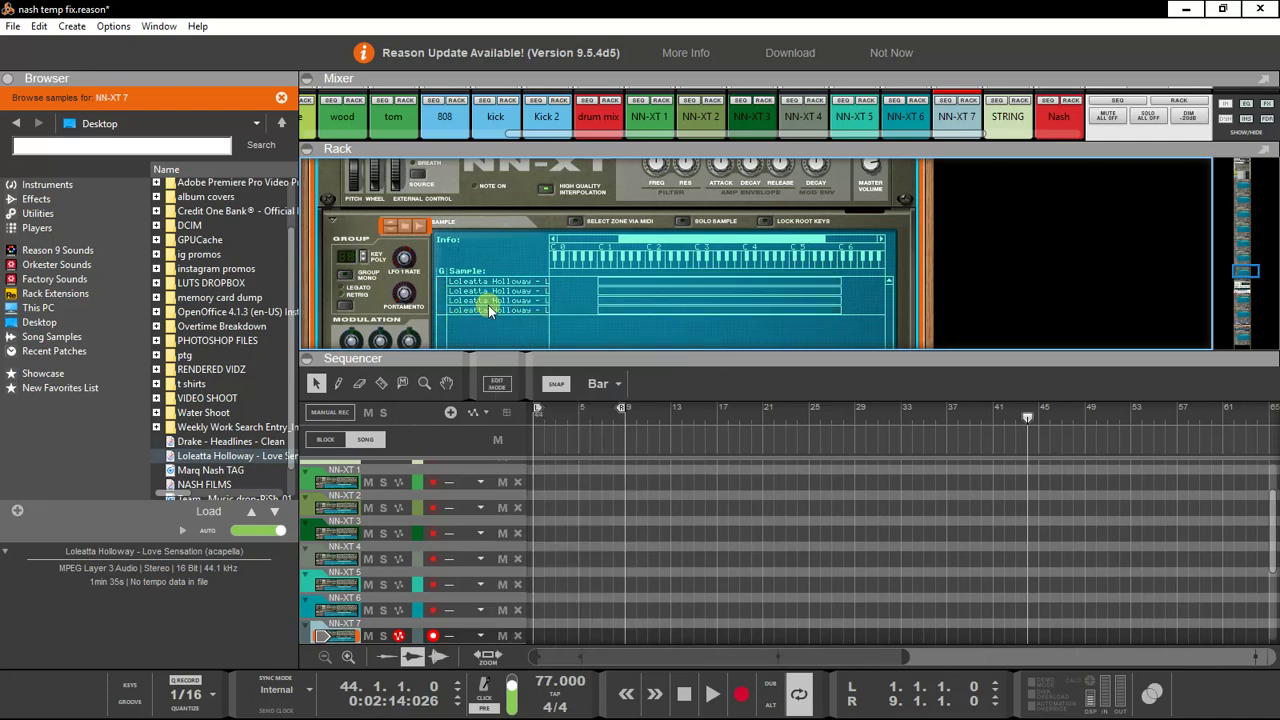
left_click(599, 287)
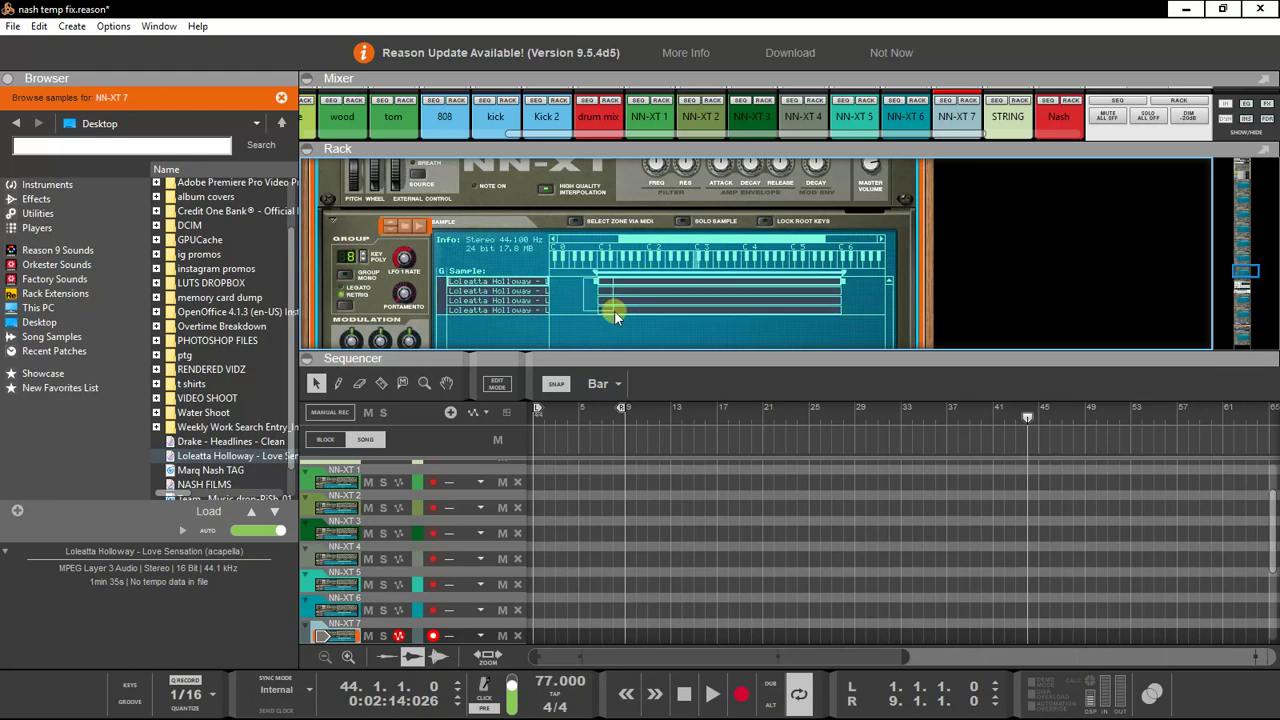
right_click(533, 298)
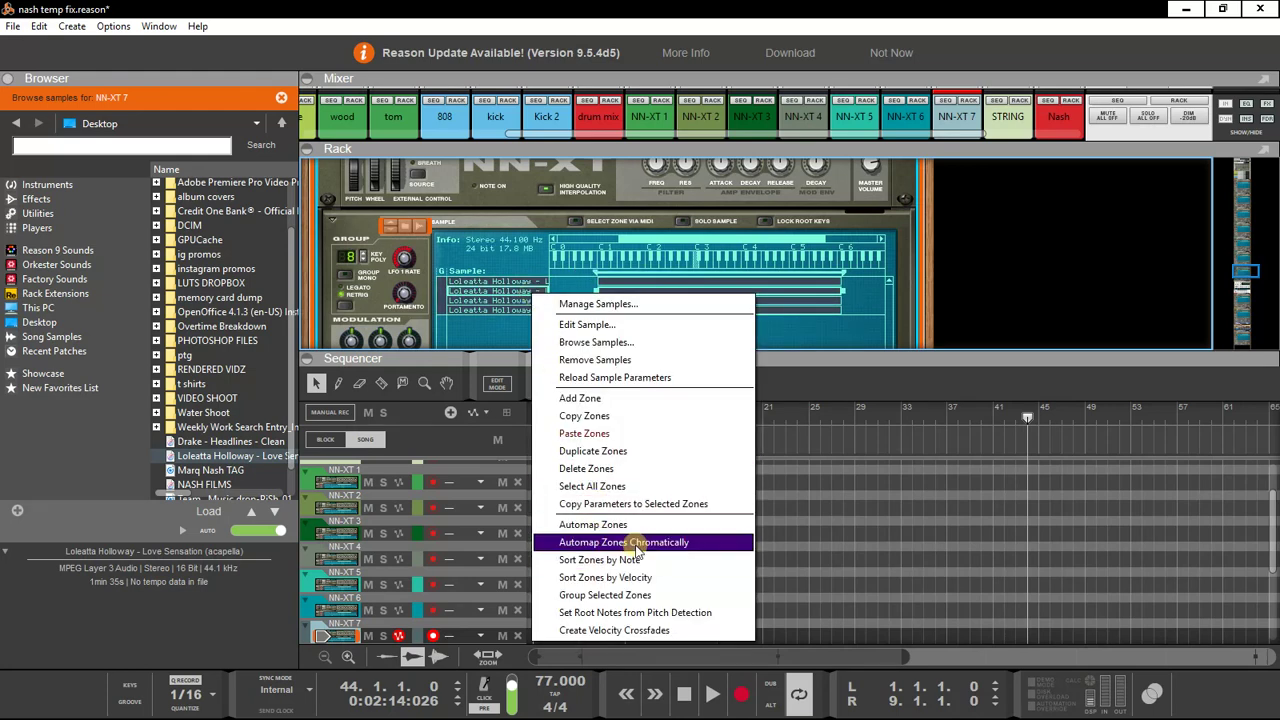
left_click(637, 545)
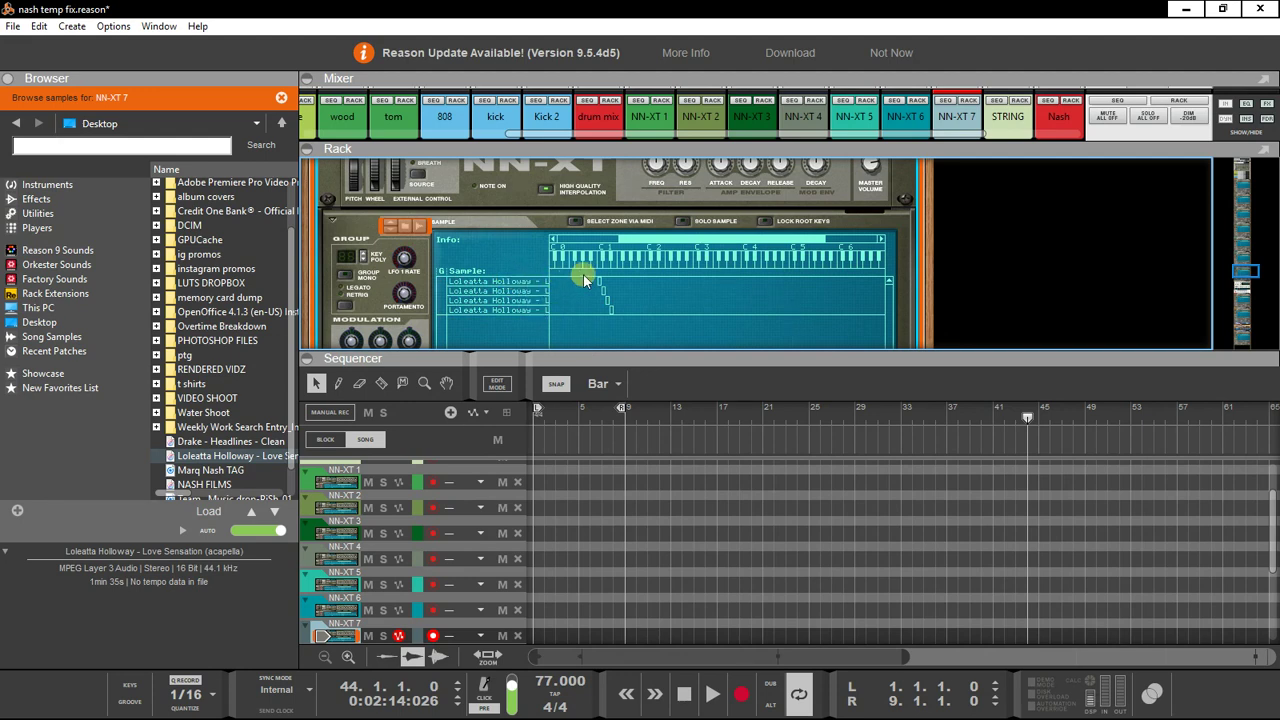
Step: Check each of the four zones' assigned keys, then select all zones
left_click(490, 281)
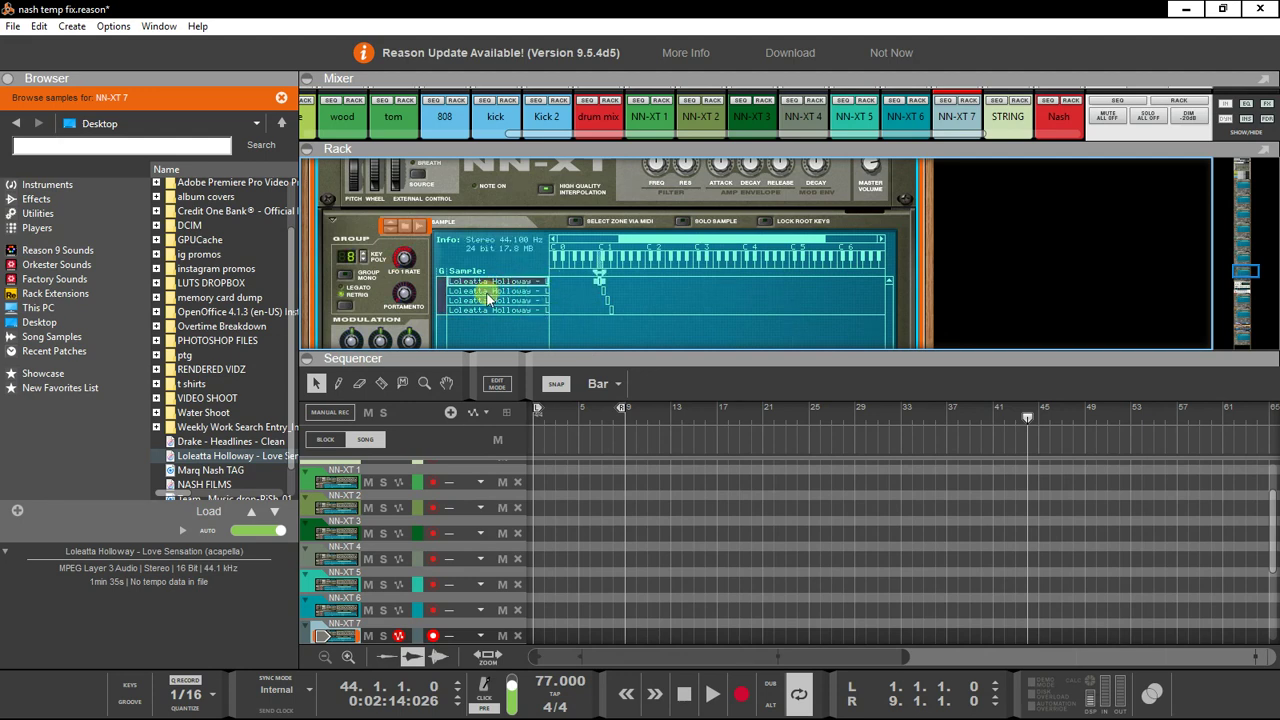
left_click(487, 292)
left_click(485, 300)
left_click(484, 311)
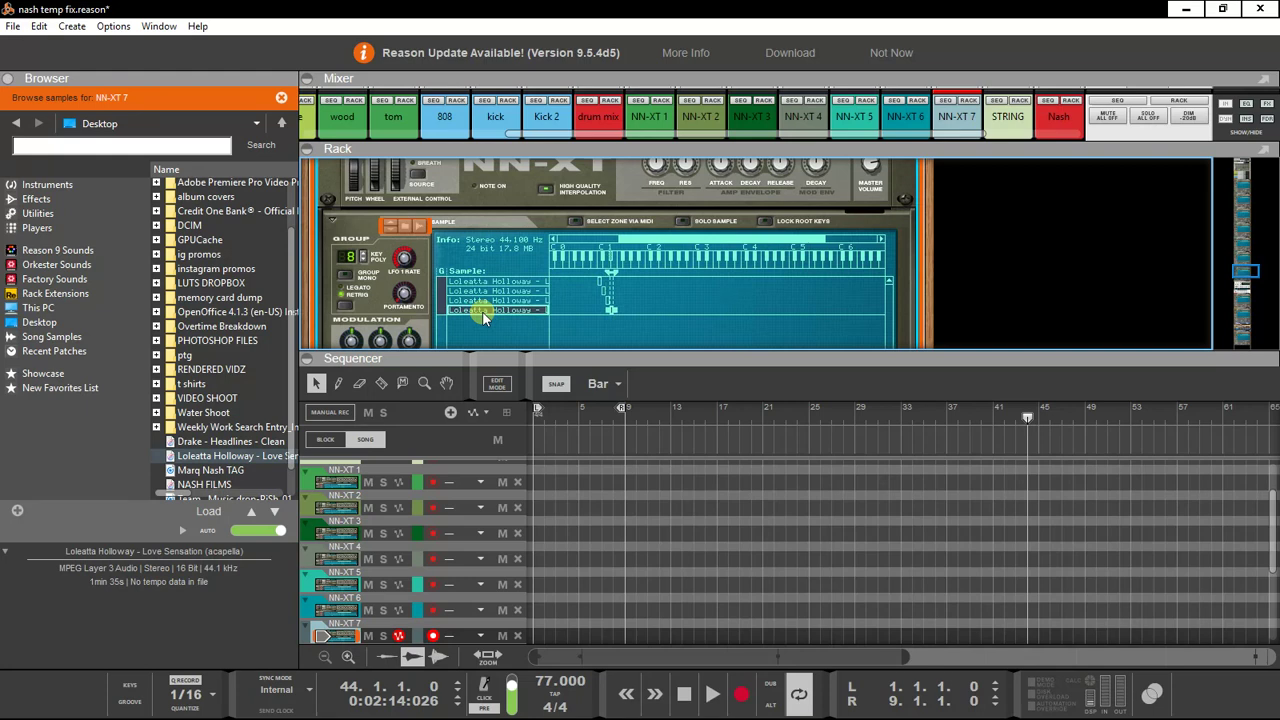
key("ctrl+a")
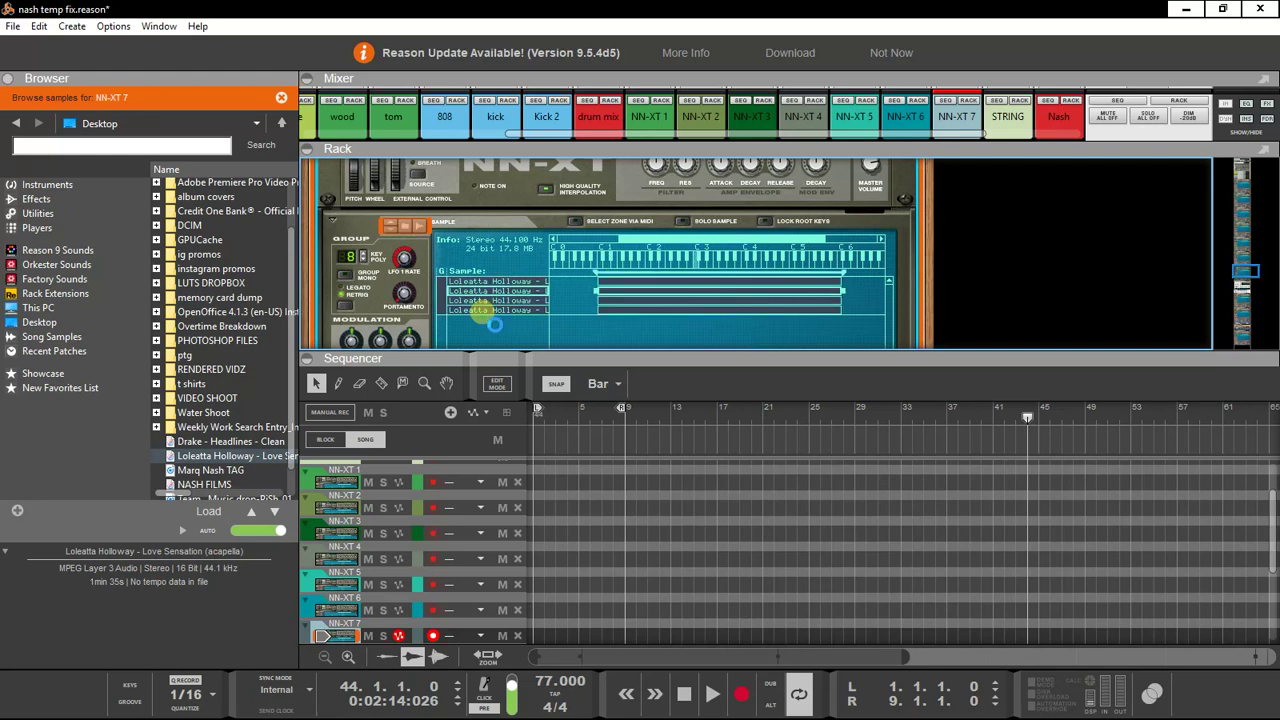
Step: Turn up the Sample Start knob of the third acapella zone
left_click(500, 287)
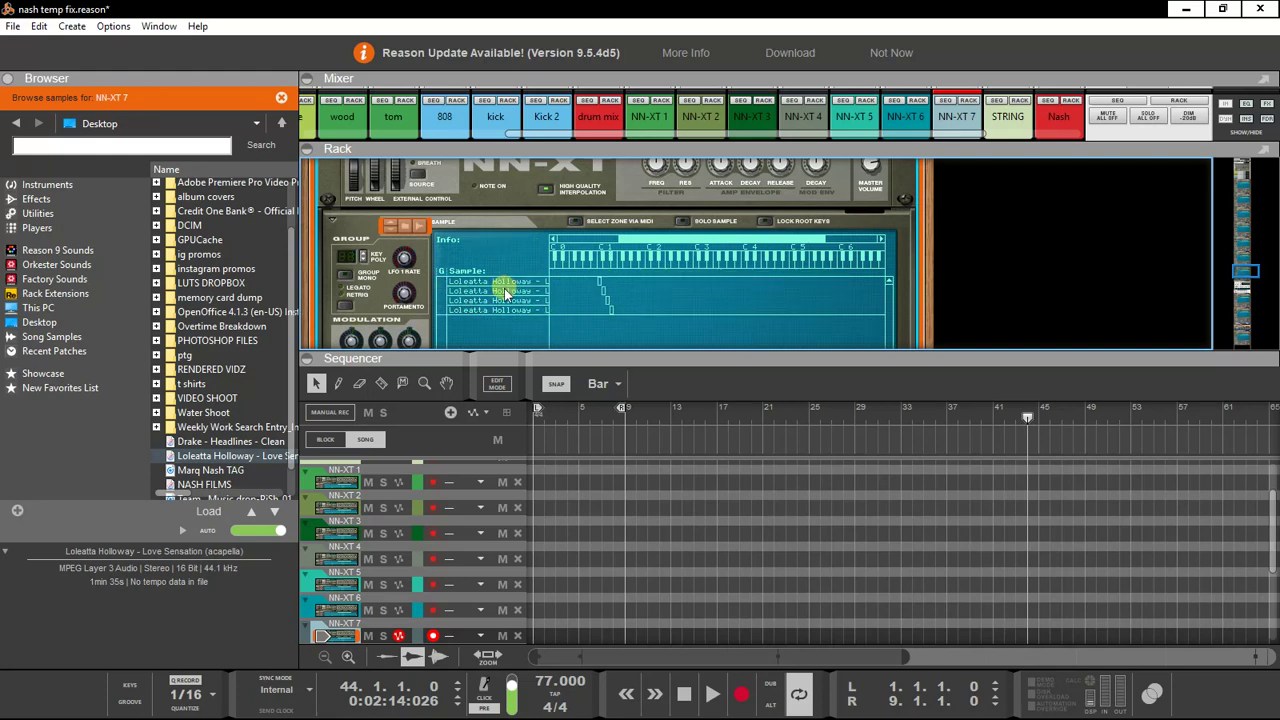
scroll(582, 312, "down", 4)
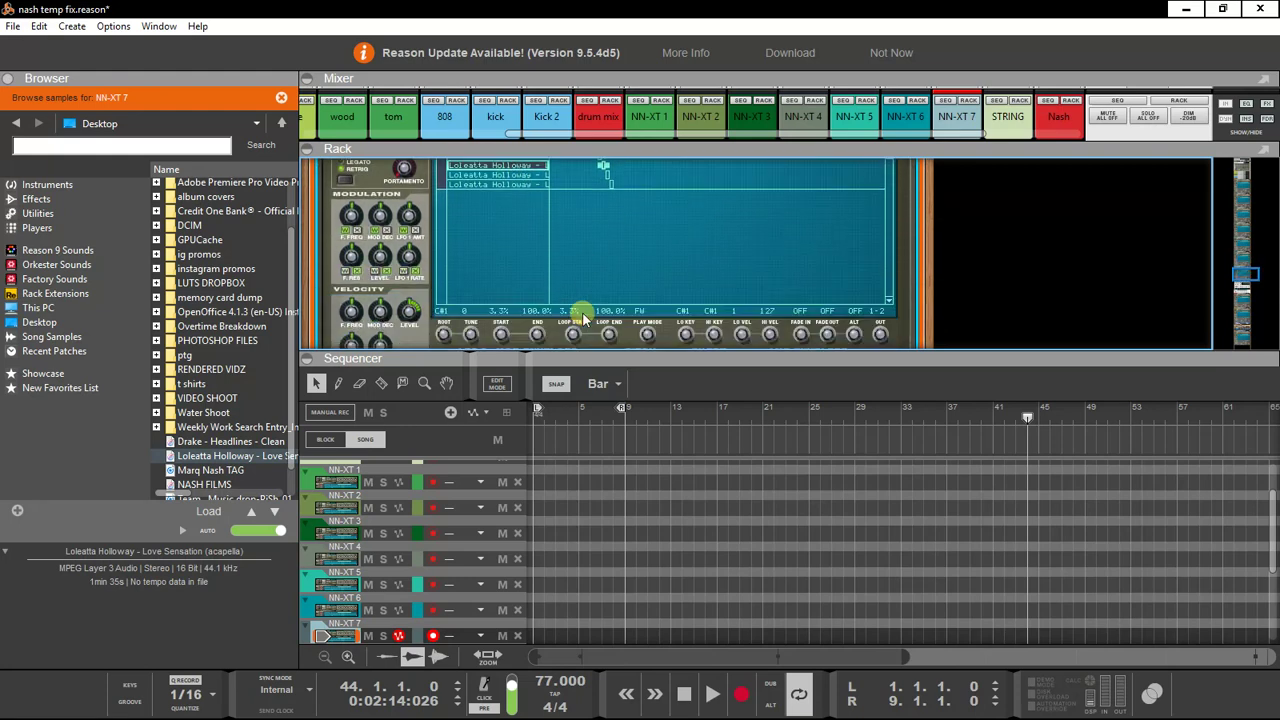
scroll(582, 312, "down", 1)
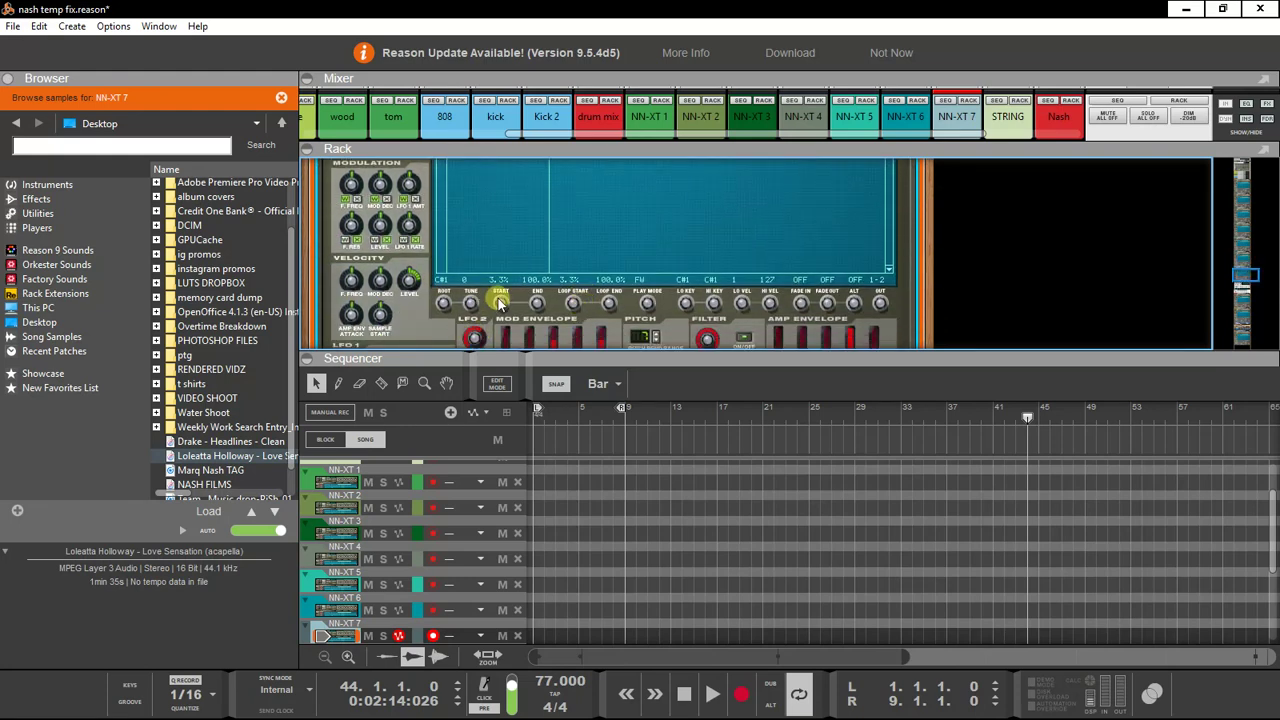
scroll(501, 300, "up", 5)
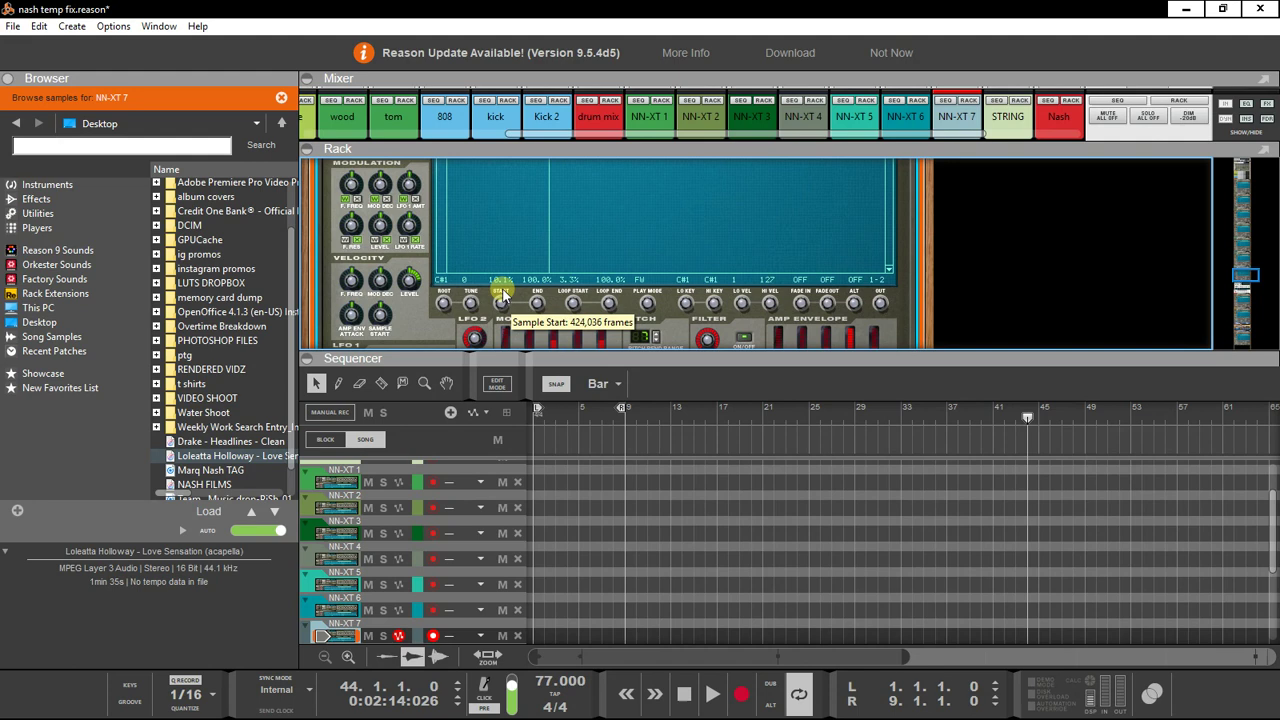
scroll(551, 233, "up", 5)
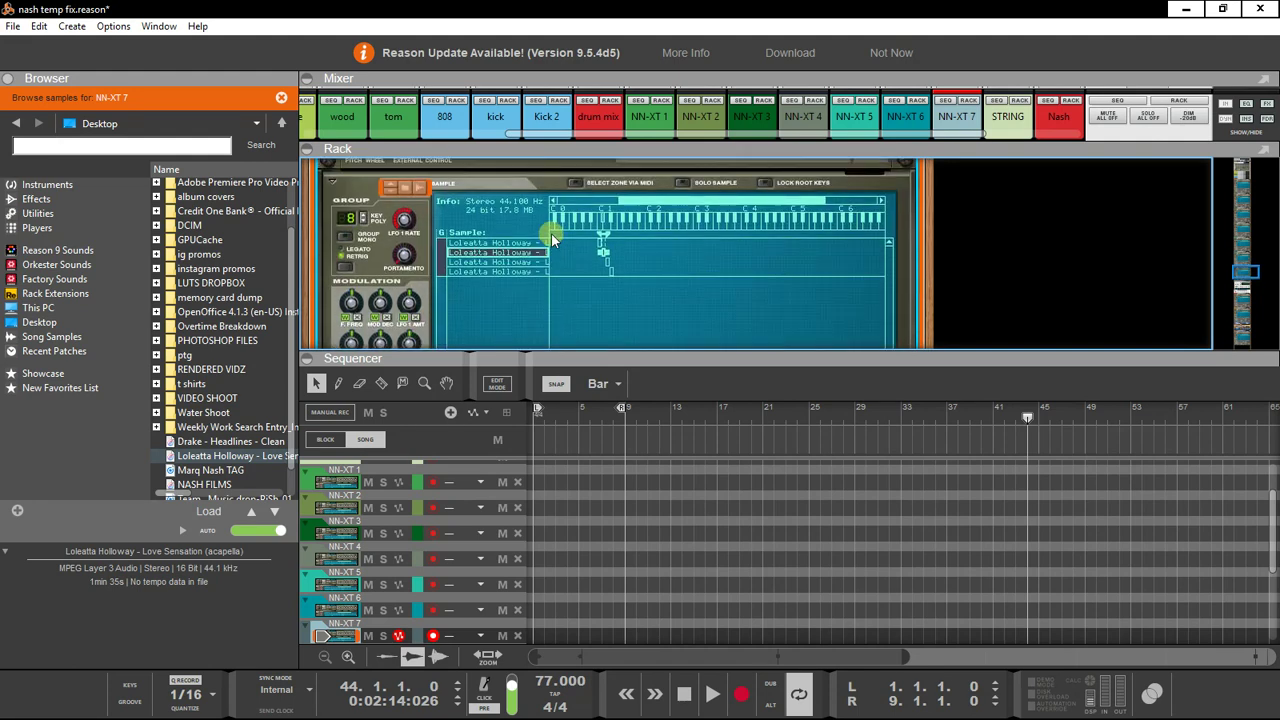
left_click(497, 262)
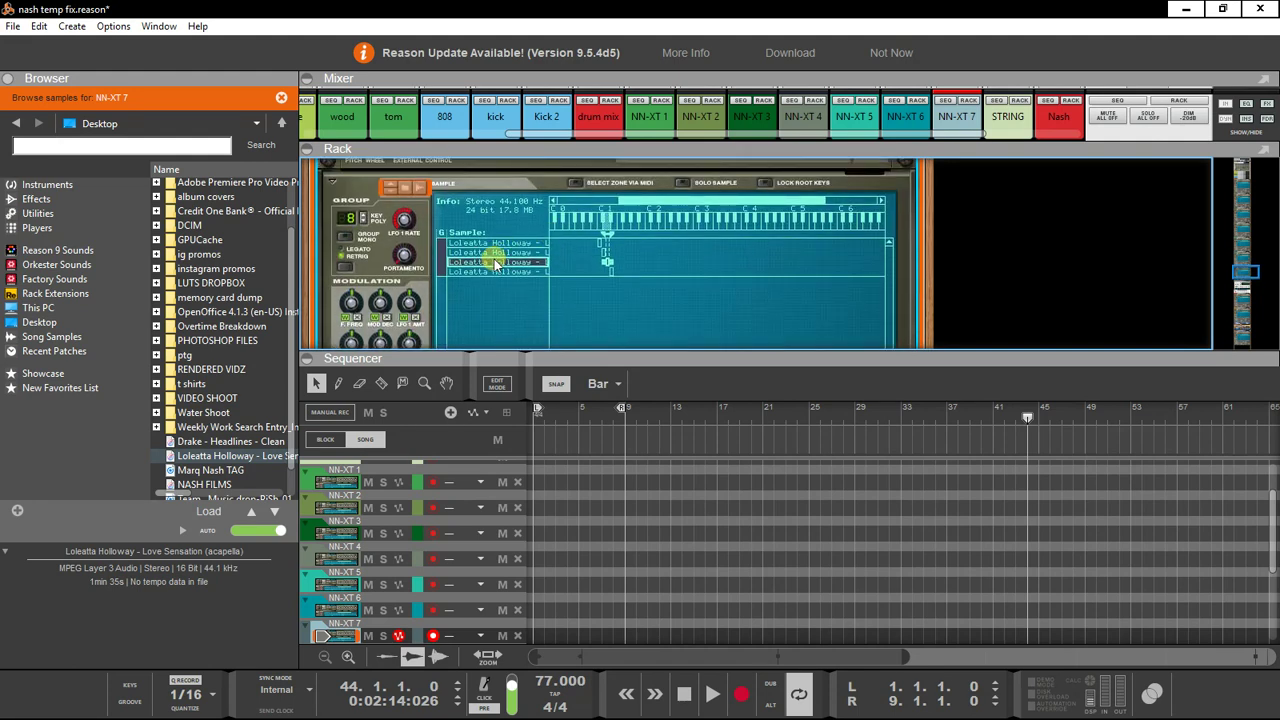
scroll(672, 306, "down", 5)
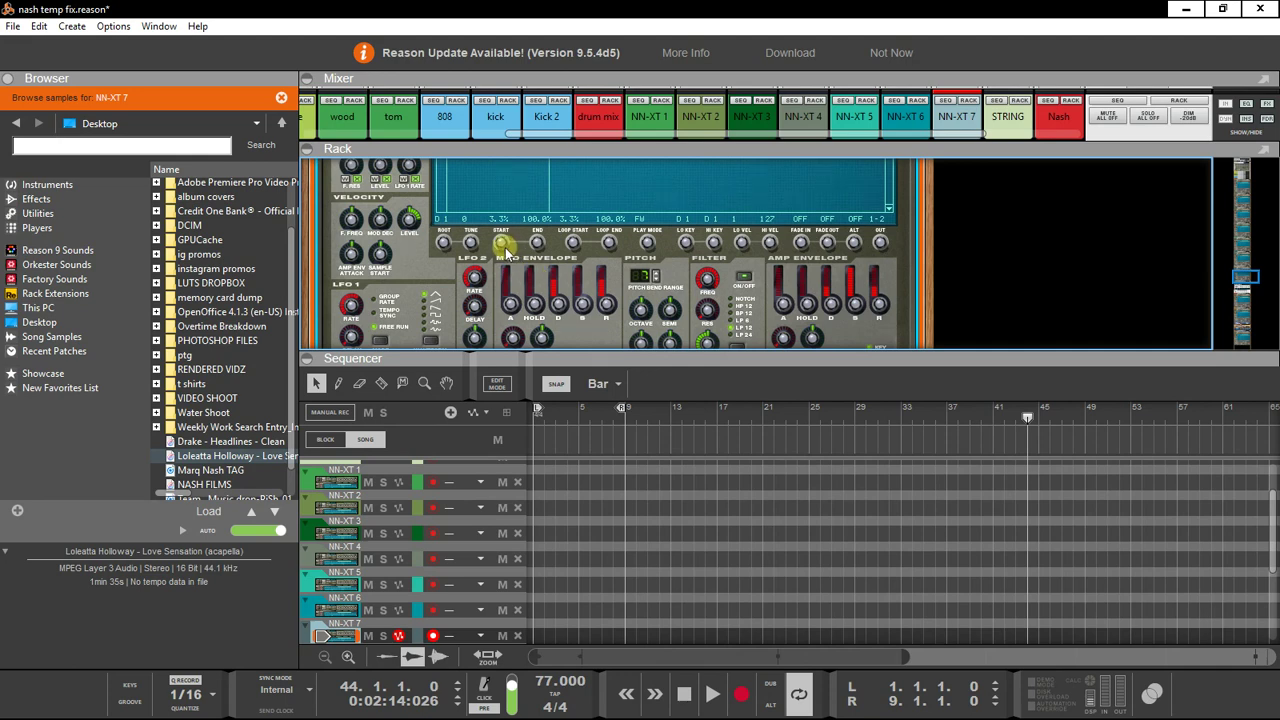
left_click_drag(505, 247, 513, 220)
Step: Turn up the fourth zone's Sample Start, moving the D#1 zone's start to 12.5%
scroll(512, 220, "up", 5)
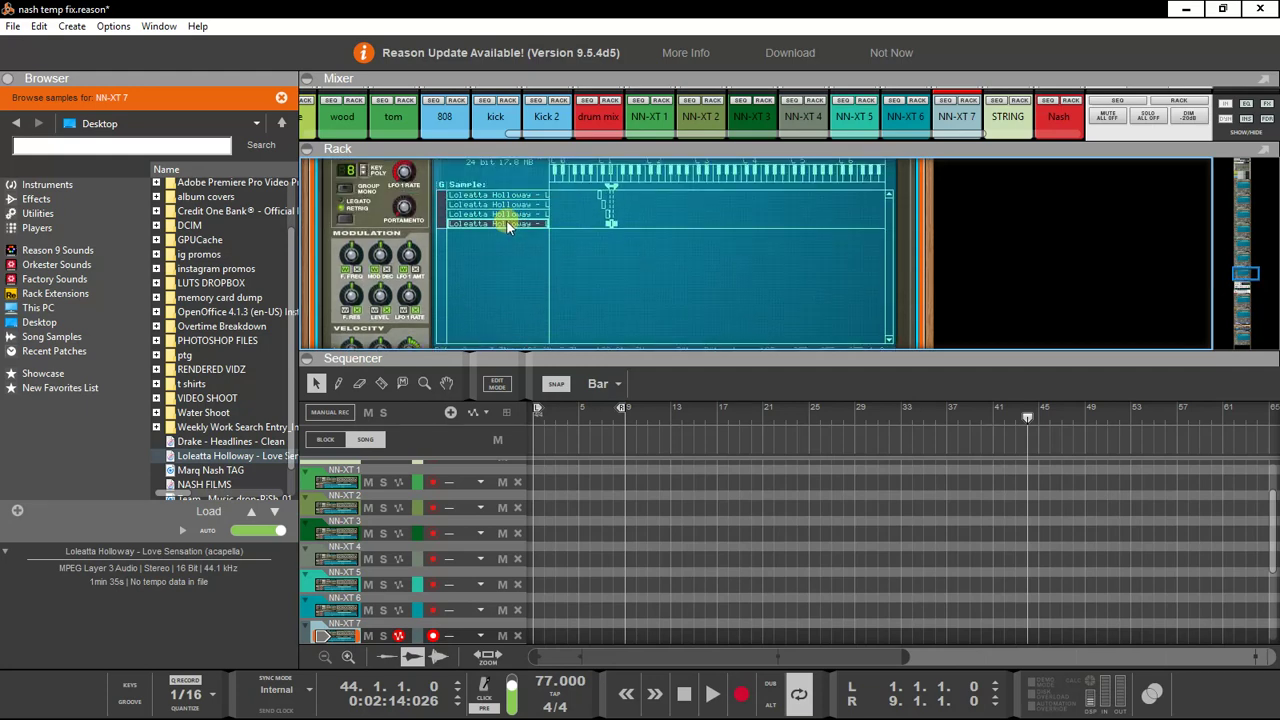
scroll(546, 289, "down", 5)
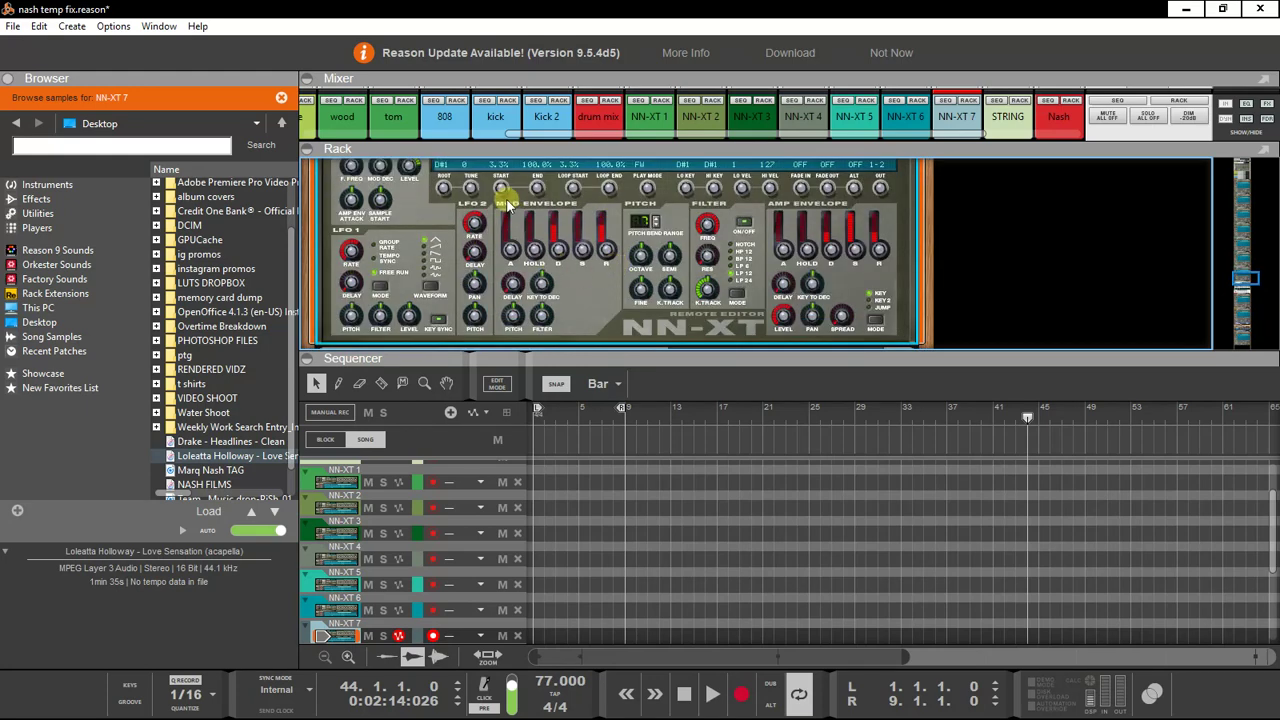
mouse_move(501, 189)
left_click_drag(501, 189, 508, 172)
scroll(574, 212, "up", 3)
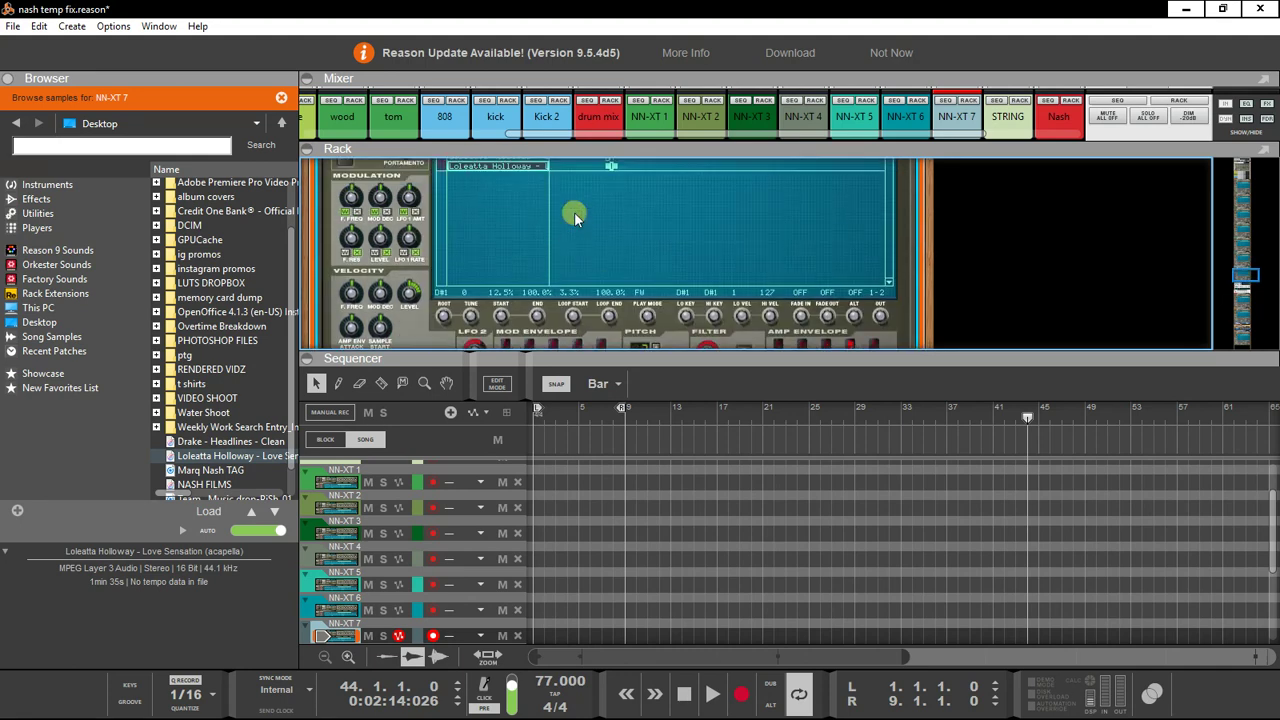
scroll(569, 190, "up", 5)
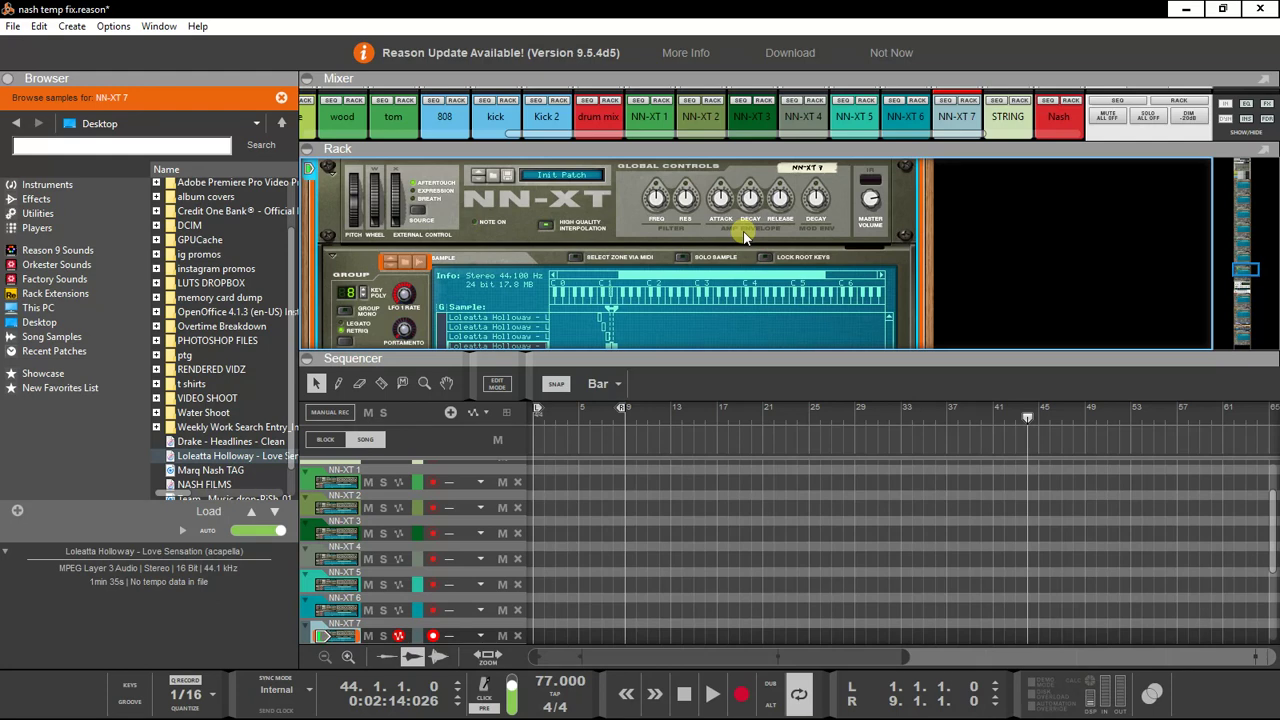
left_click(530, 320)
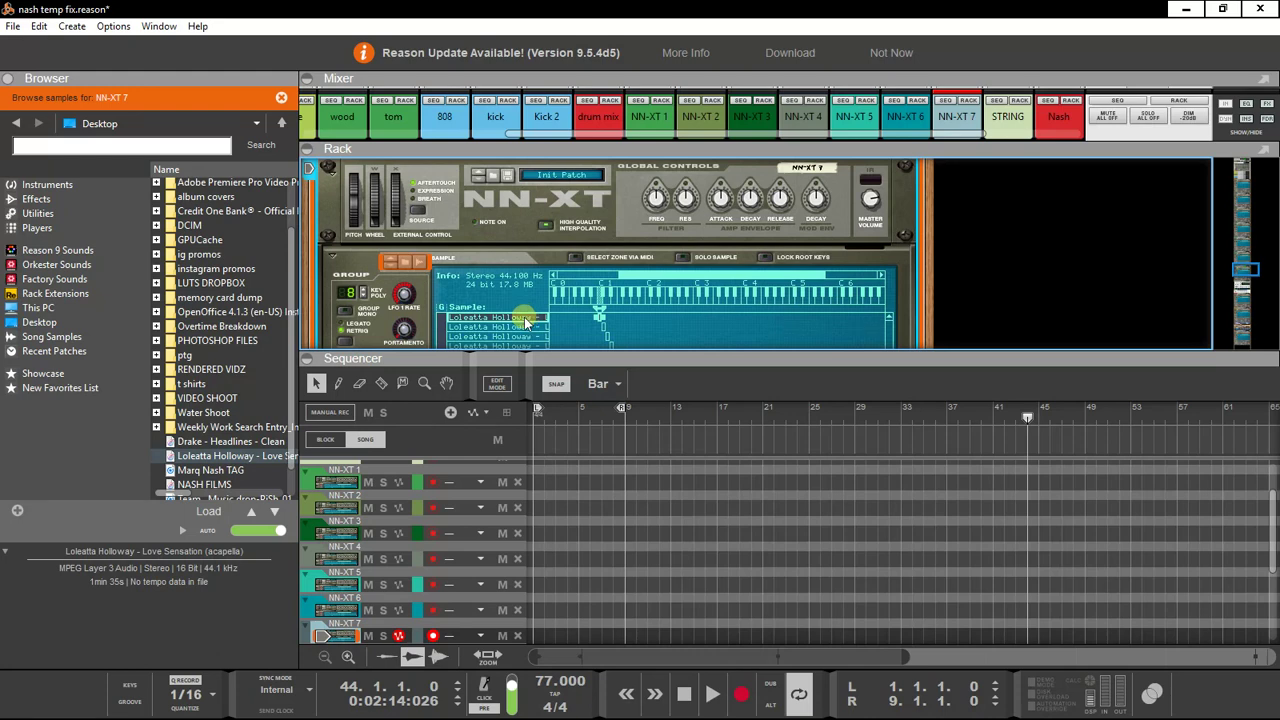
left_click(514, 330)
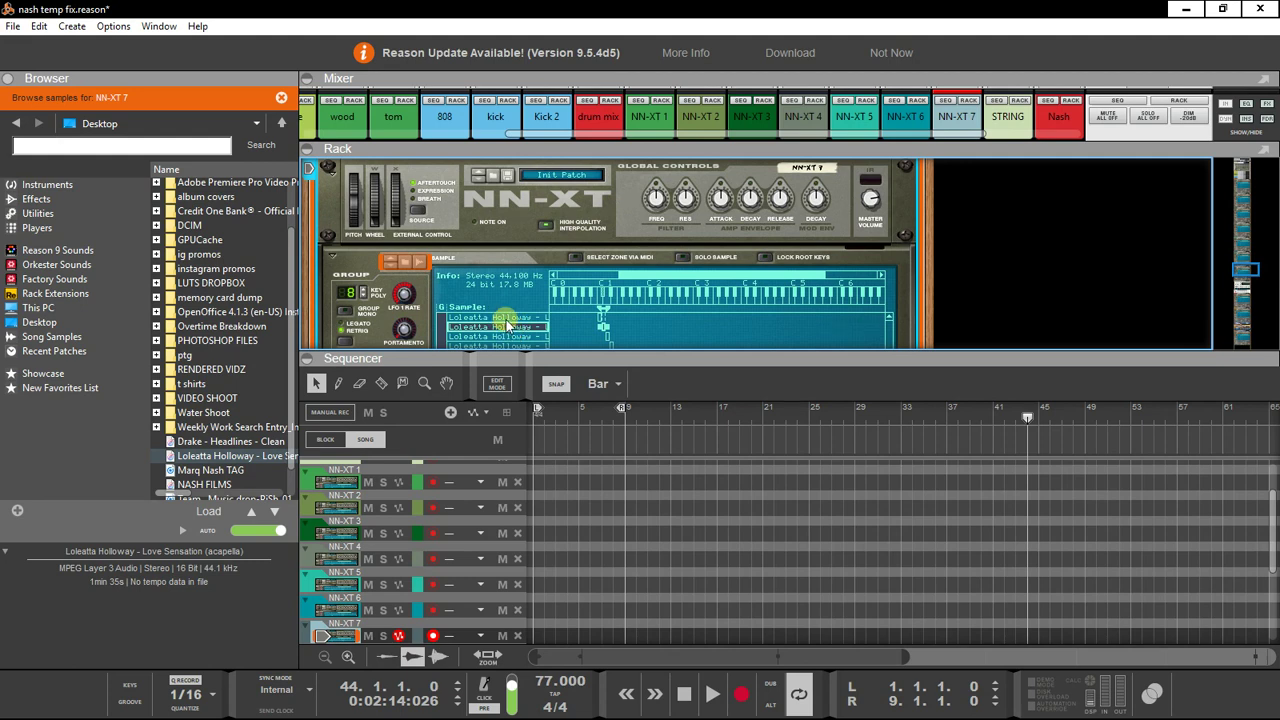
left_click(605, 293)
left_click(495, 337)
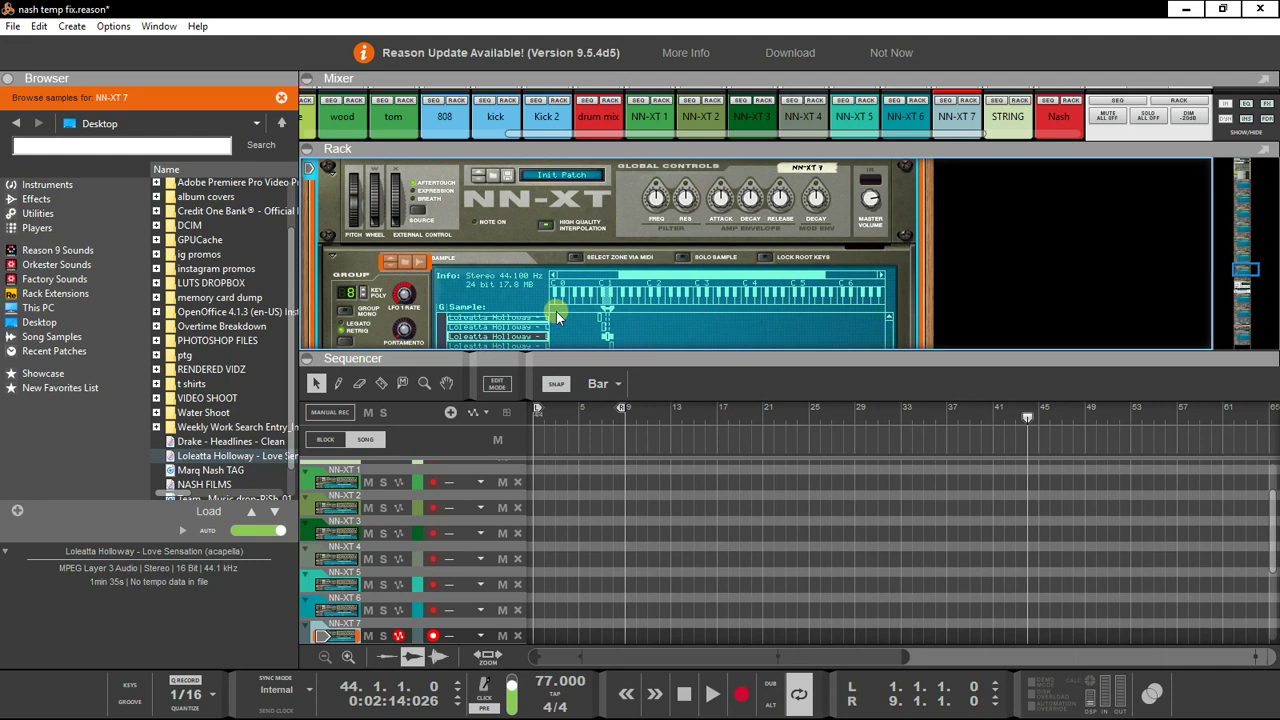
left_click(607, 311)
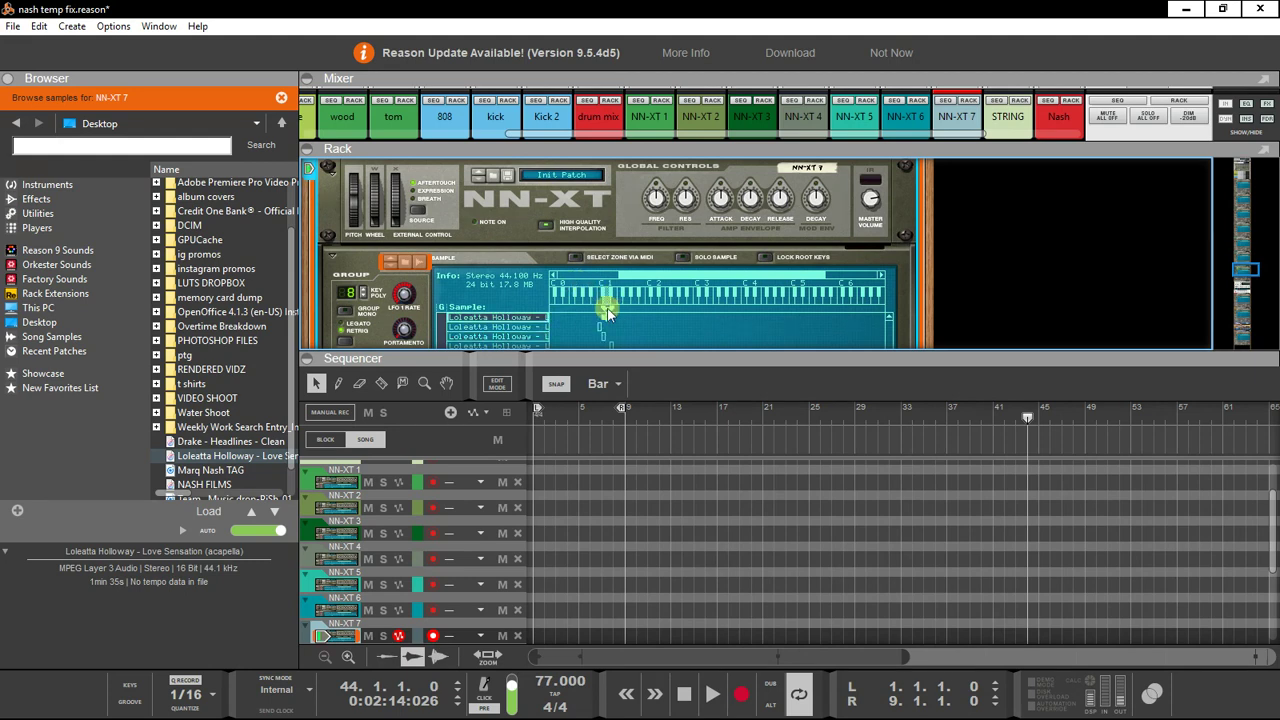
left_click(486, 343)
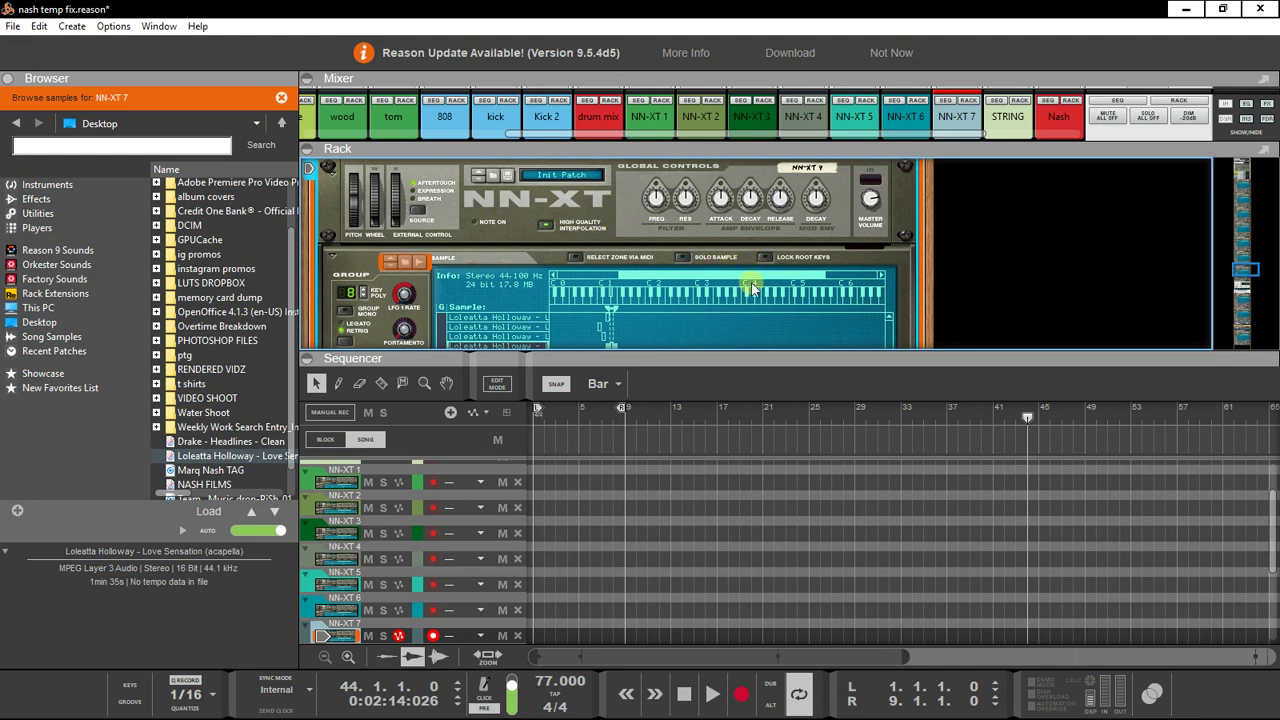
scroll(648, 298, "down", 3)
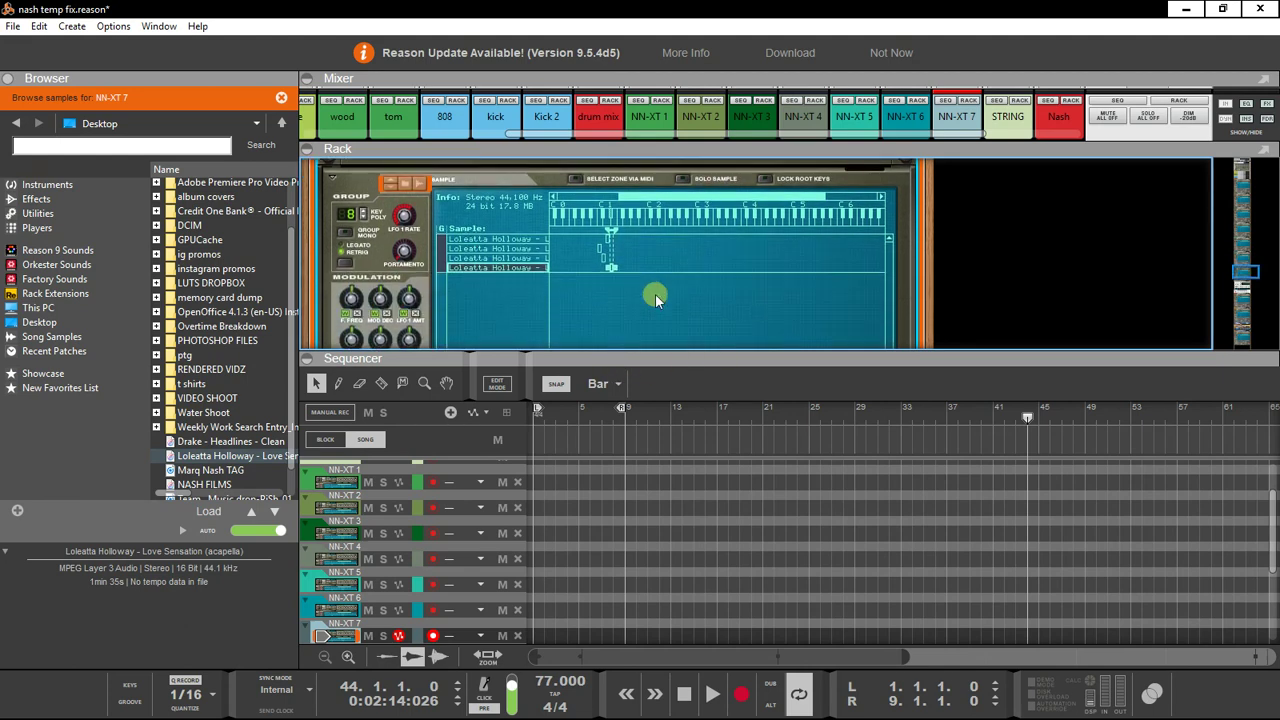